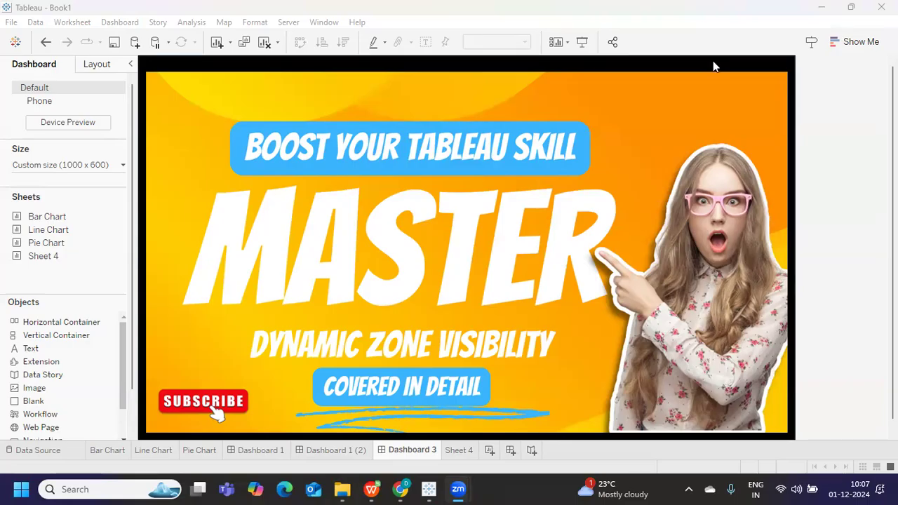
Review the Dashboard 1 layout and the Bar Chart, Line Chart and Pie Chart worksheets
click(265, 451)
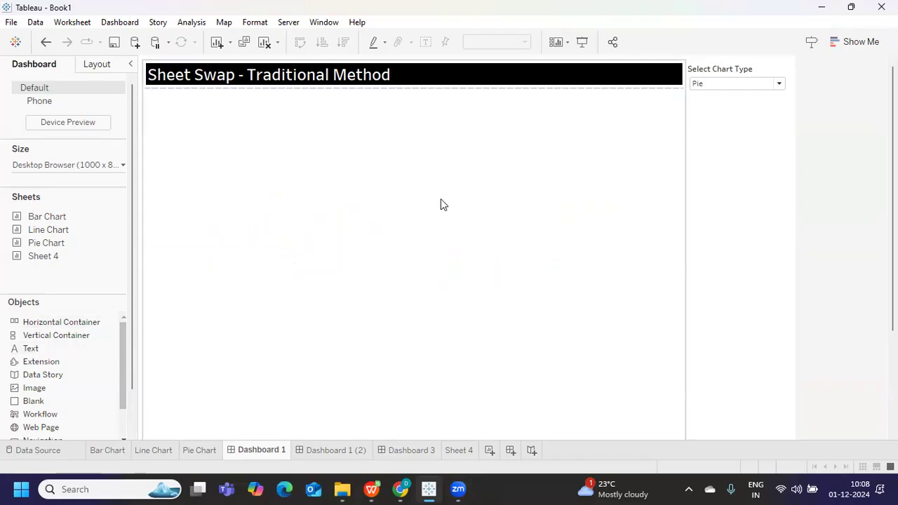
click(106, 451)
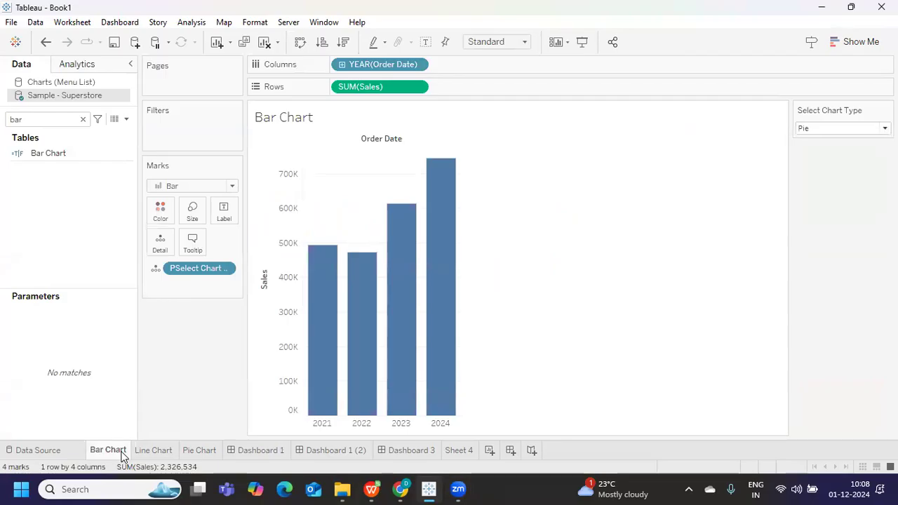
click(152, 447)
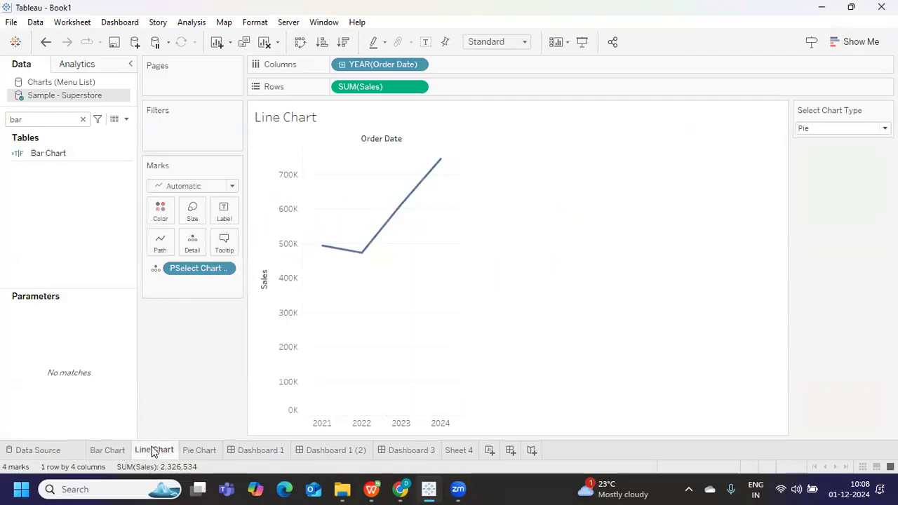
click(192, 452)
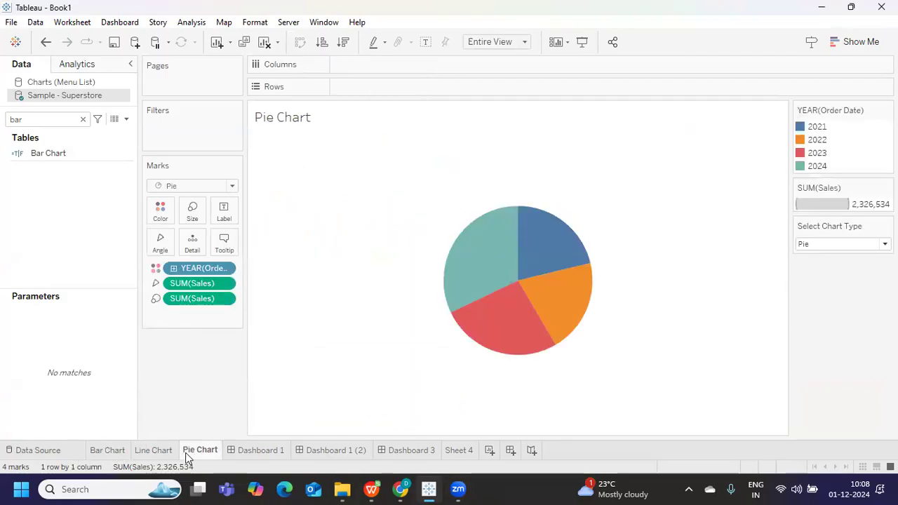
Switch the Select Chart Type parameter on Dashboard 1 through Bar, Line and Pie
click(256, 451)
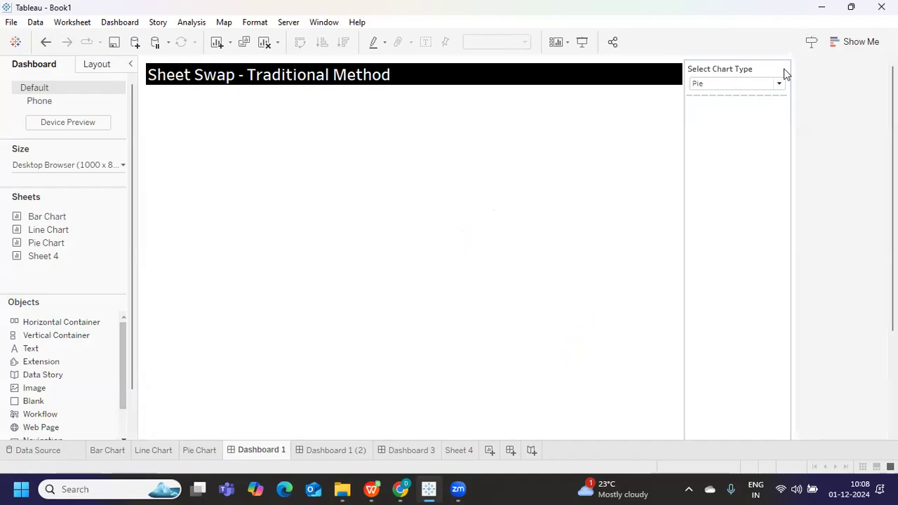
click(740, 84)
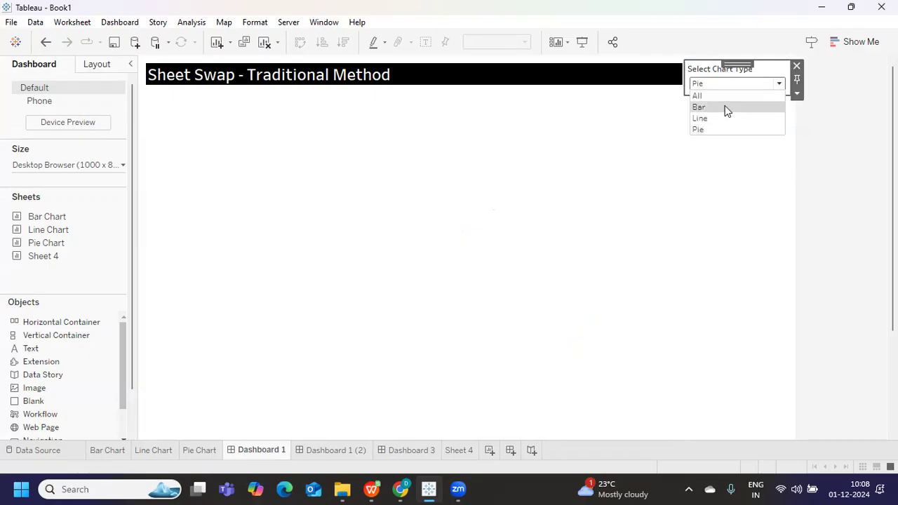
click(727, 109)
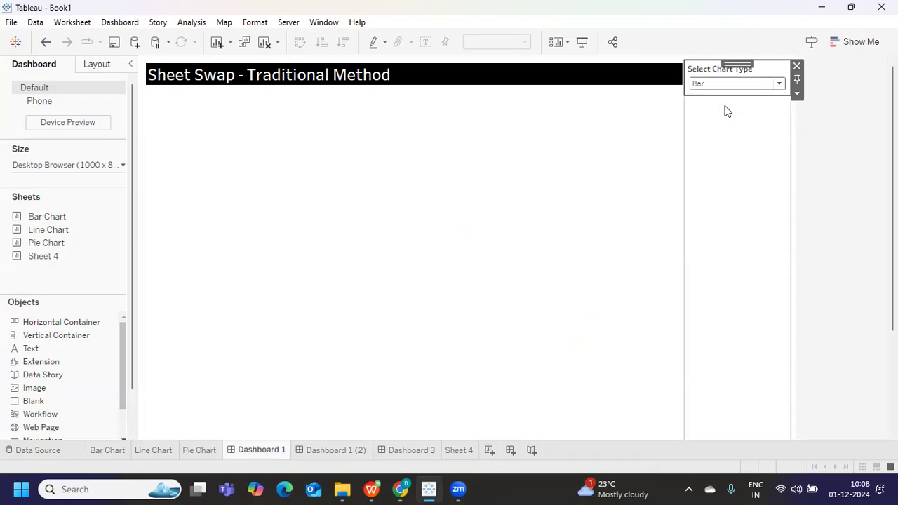
click(723, 85)
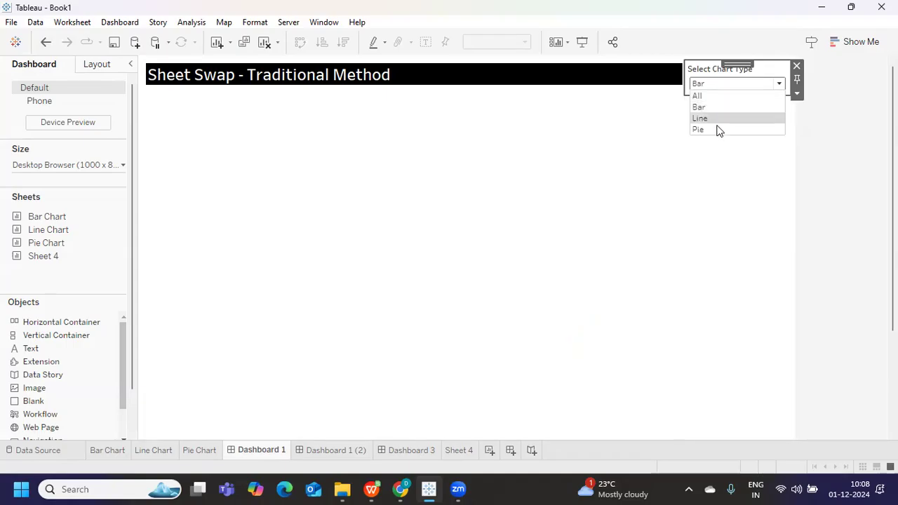
click(717, 119)
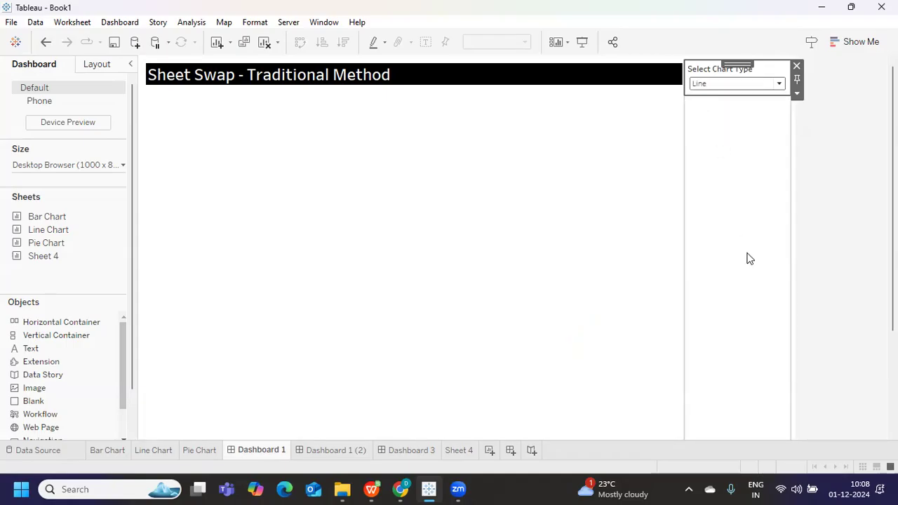
click(747, 85)
click(719, 129)
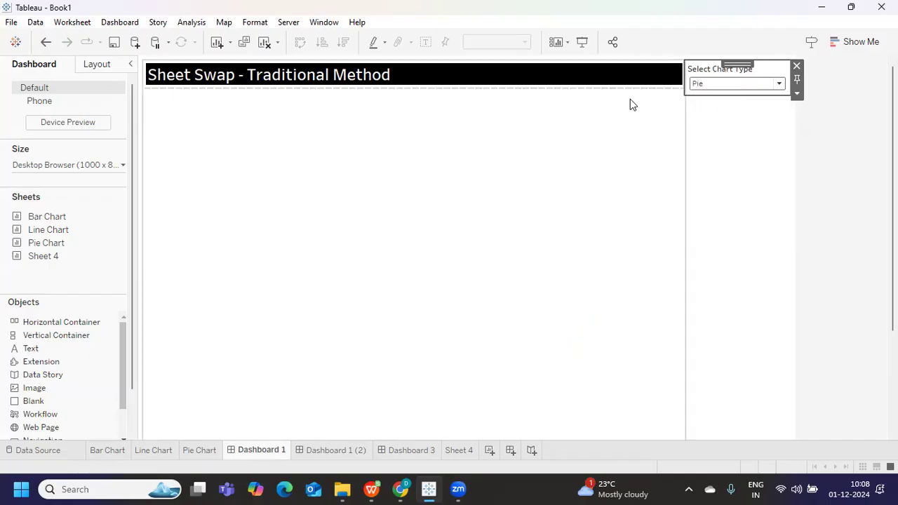
click(838, 158)
On the Bar Chart sheet, clear the field search and examine the definition of the Select Chart Type parameter
click(106, 450)
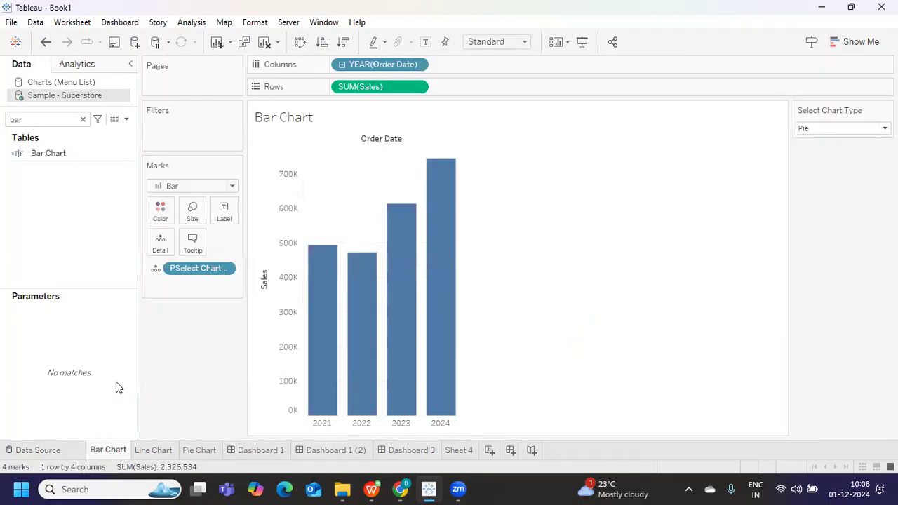
click(84, 119)
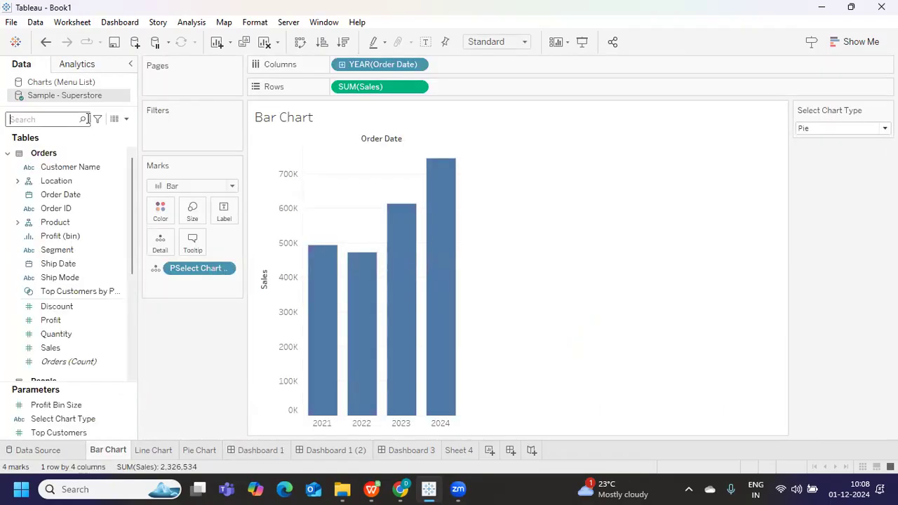
right_click(125, 419)
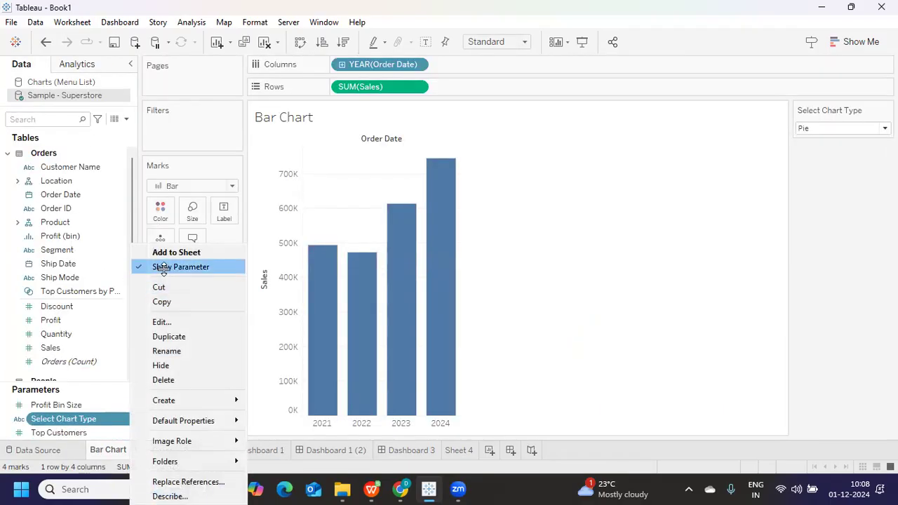
click(161, 319)
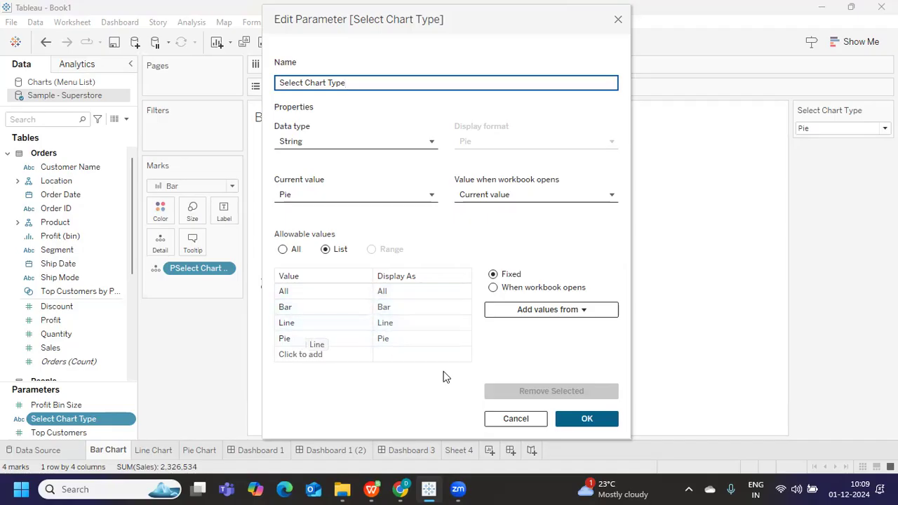
click(586, 420)
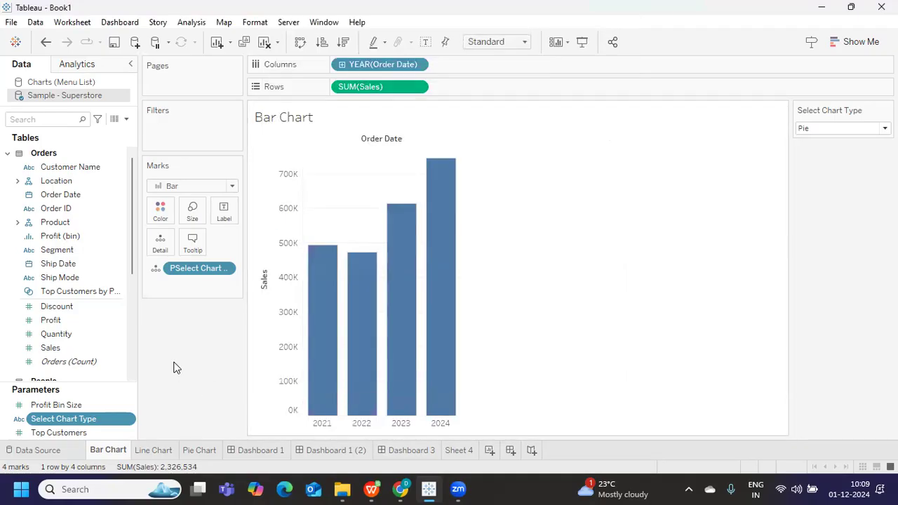
Set Select Chart Type to Bar and filter the Bar Chart sheet by PSelect Chart Type with the custom value Bar
click(40, 120)
text(P)
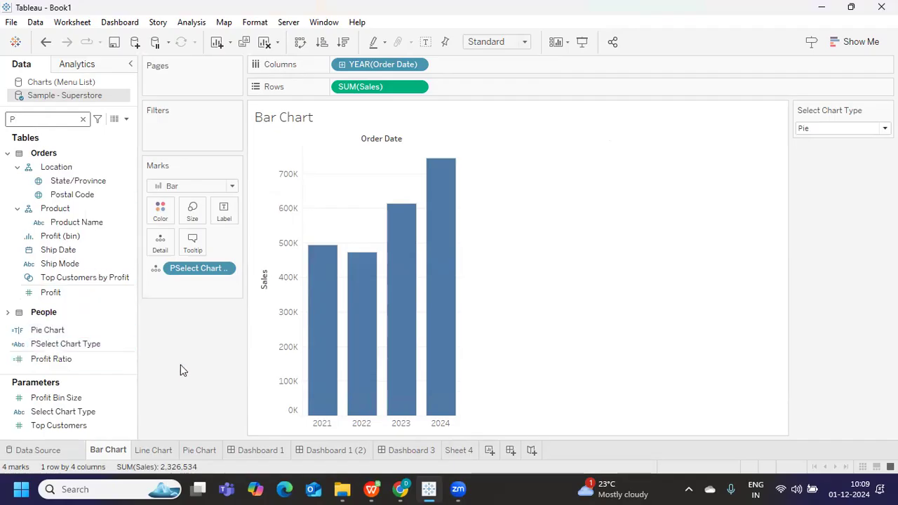
click(813, 128)
click(806, 152)
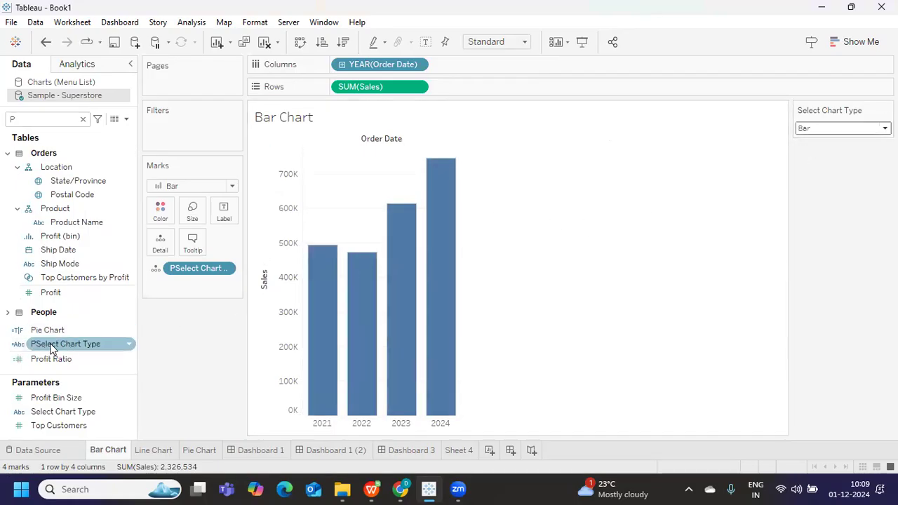
drag(52, 343, 170, 127)
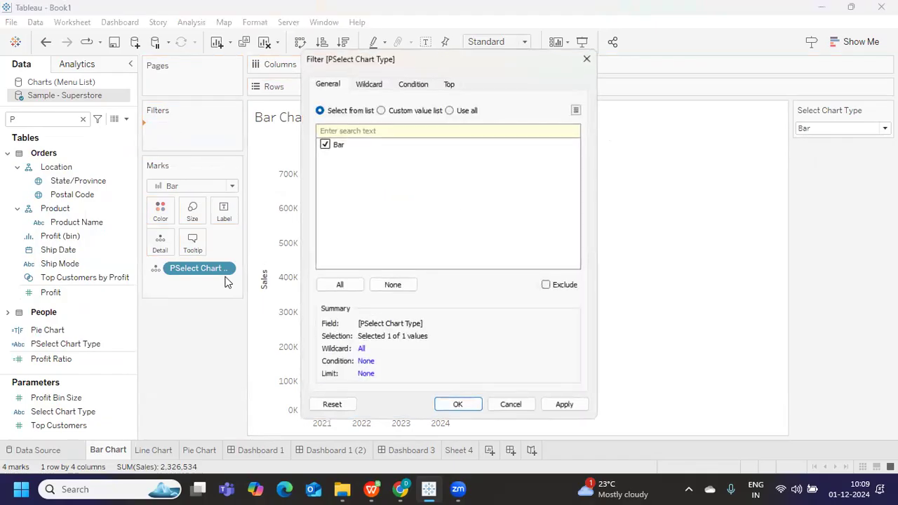
click(380, 110)
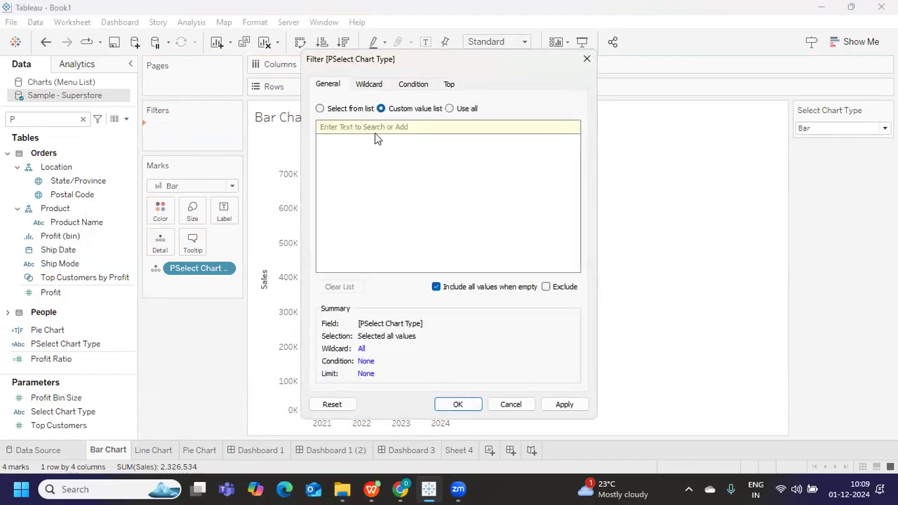
text(B)
click(564, 125)
click(564, 406)
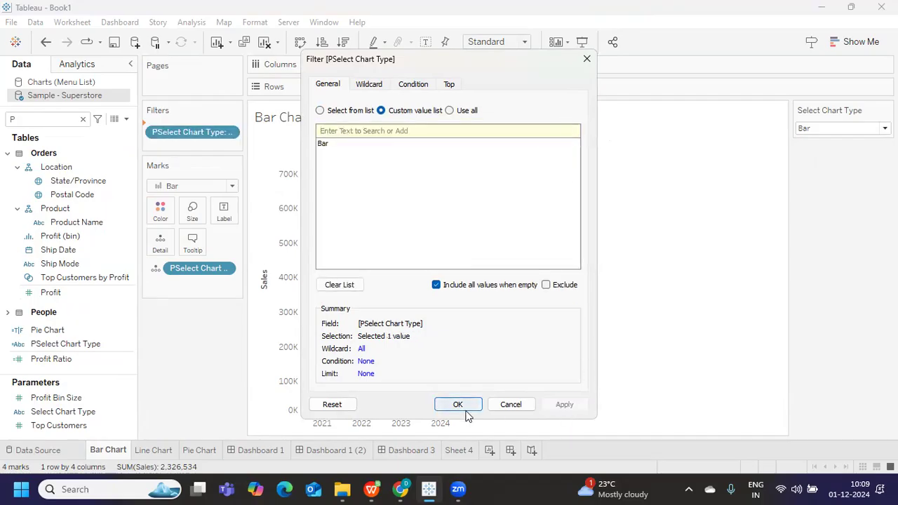
click(463, 406)
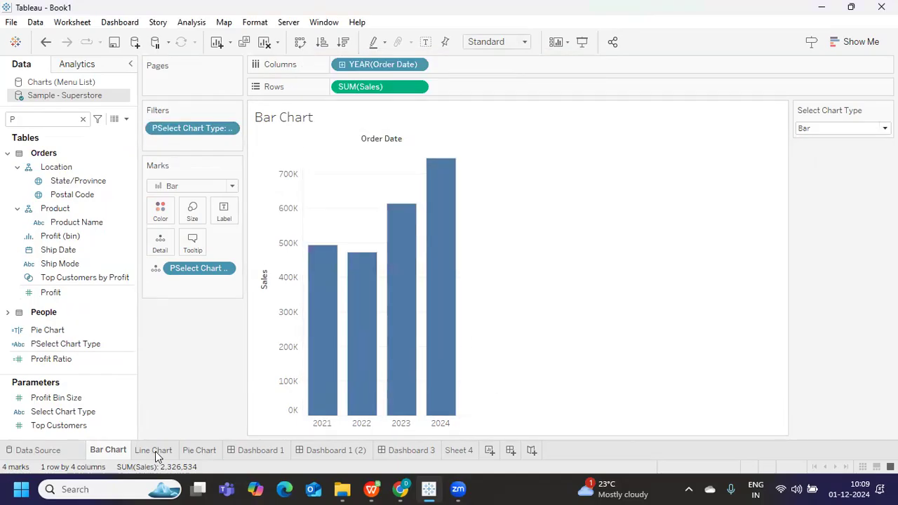
Set Select Chart Type to Line and filter the Line Chart sheet by PSelect Chart Type with the custom value Line
click(155, 451)
click(866, 129)
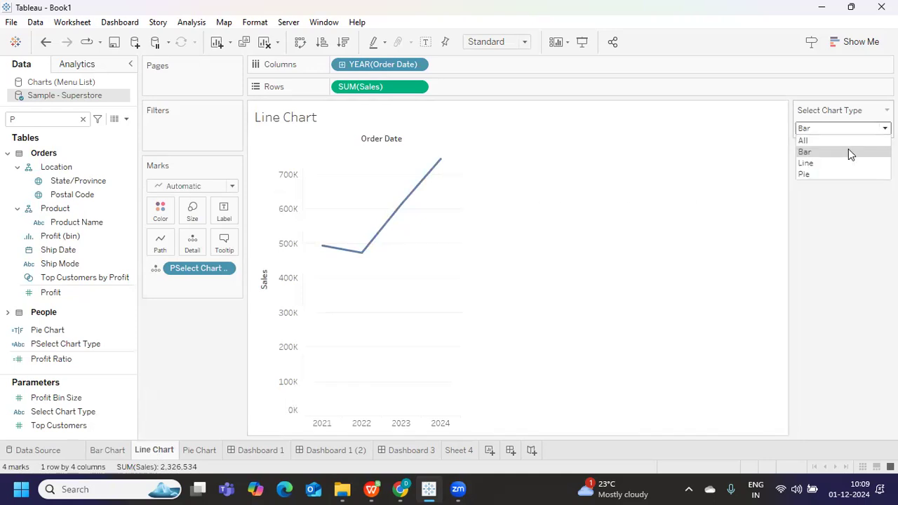
click(842, 163)
click(40, 358)
drag(39, 345, 158, 133)
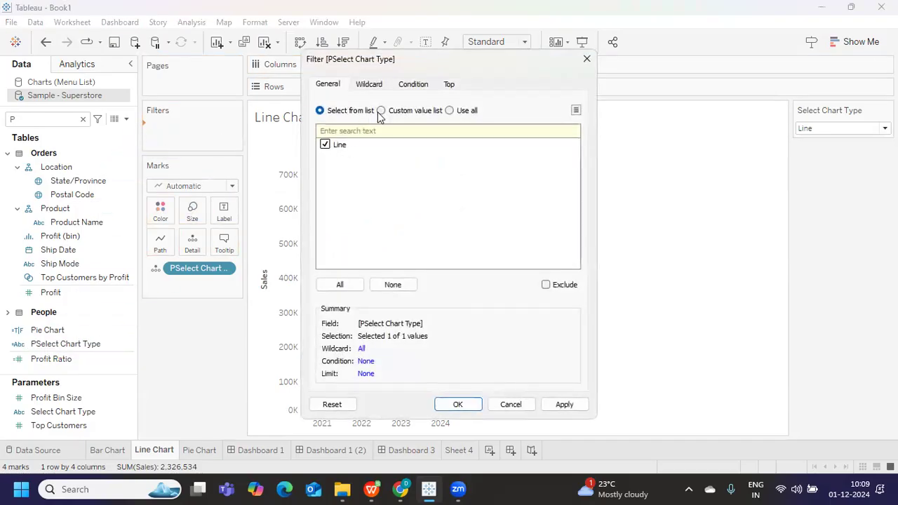
click(381, 111)
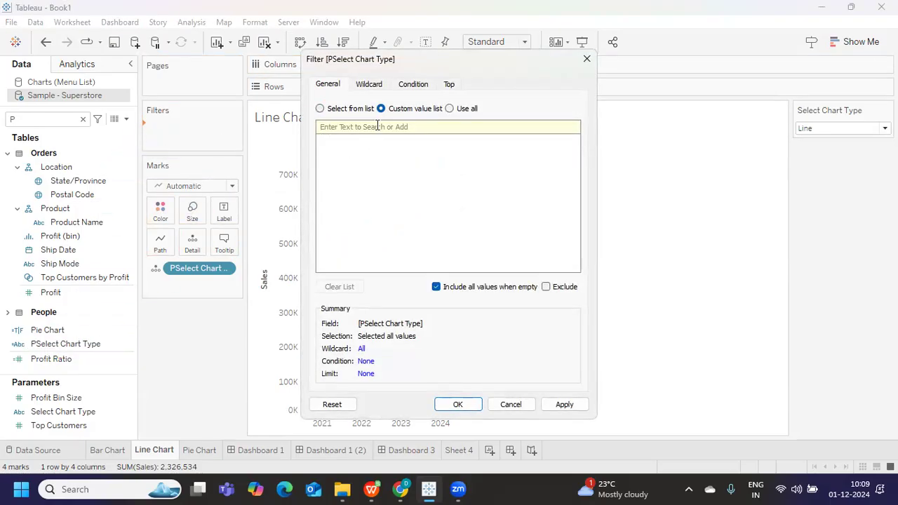
text(Line)
click(563, 128)
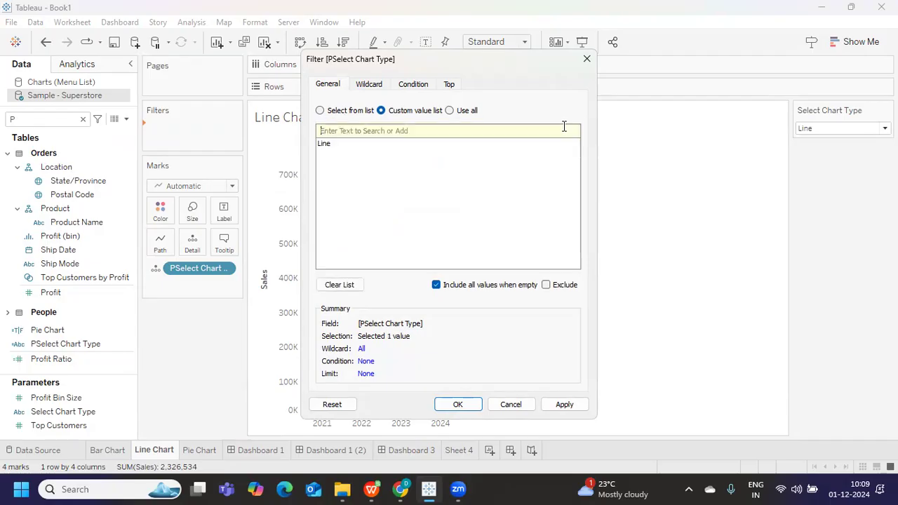
mouse_move(341, 148)
click(565, 406)
click(457, 404)
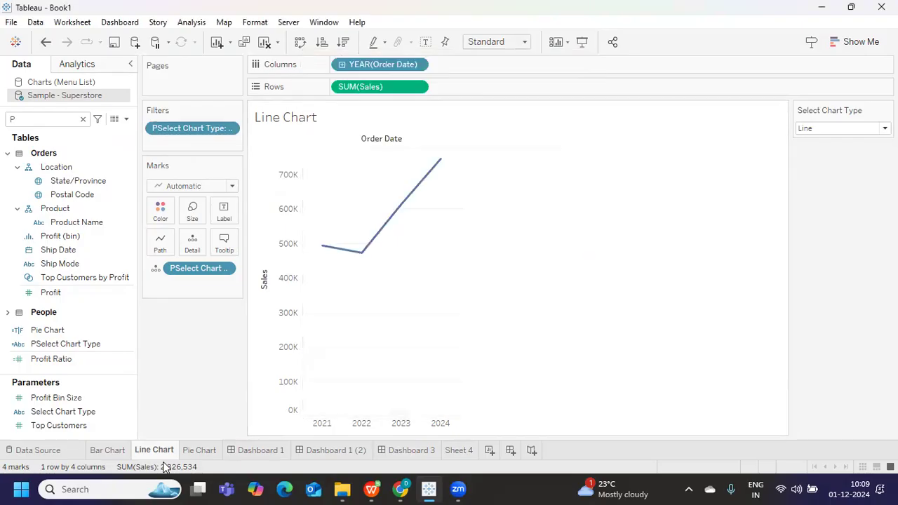
Set Select Chart Type to Pie and filter the Pie Chart sheet by PSelect Chart Type with the custom value Pie
click(197, 451)
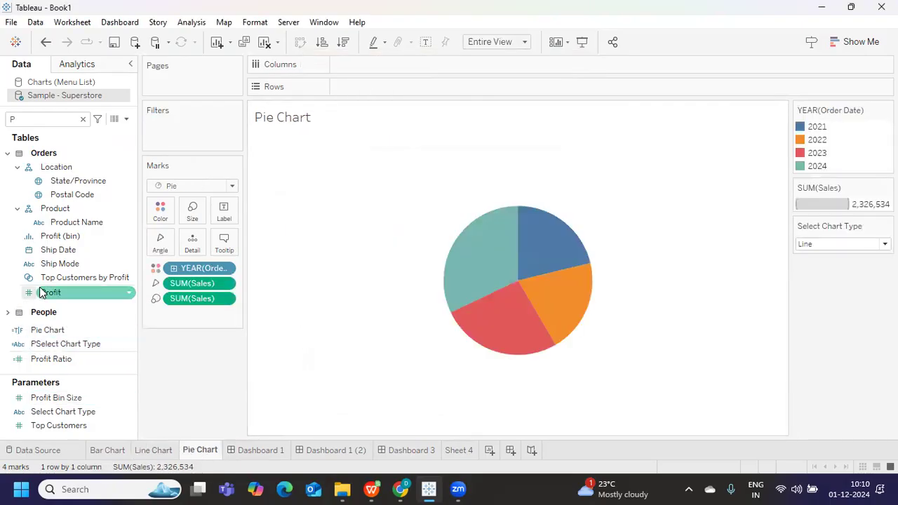
click(832, 244)
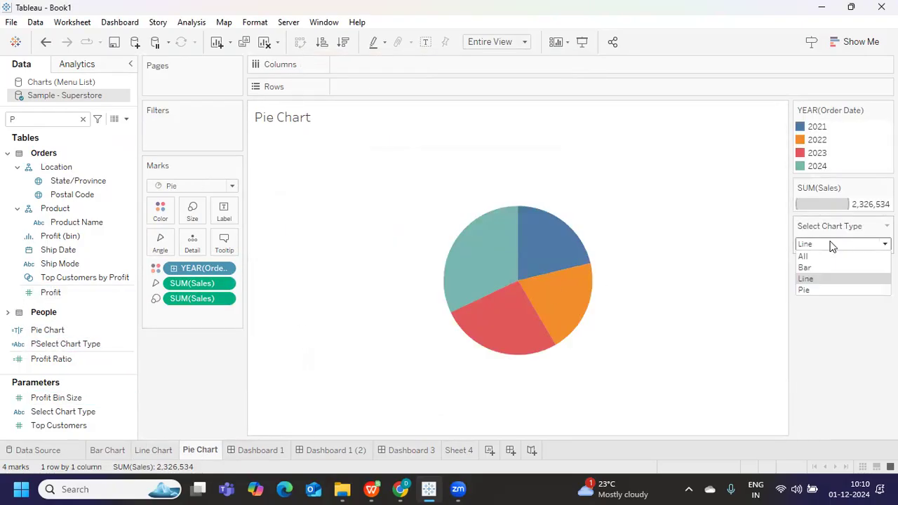
click(834, 288)
drag(53, 345, 172, 128)
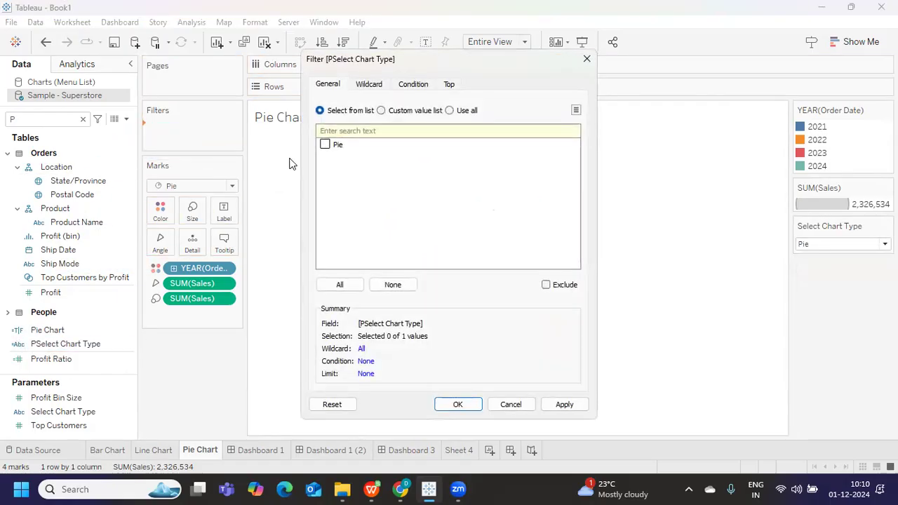
click(381, 110)
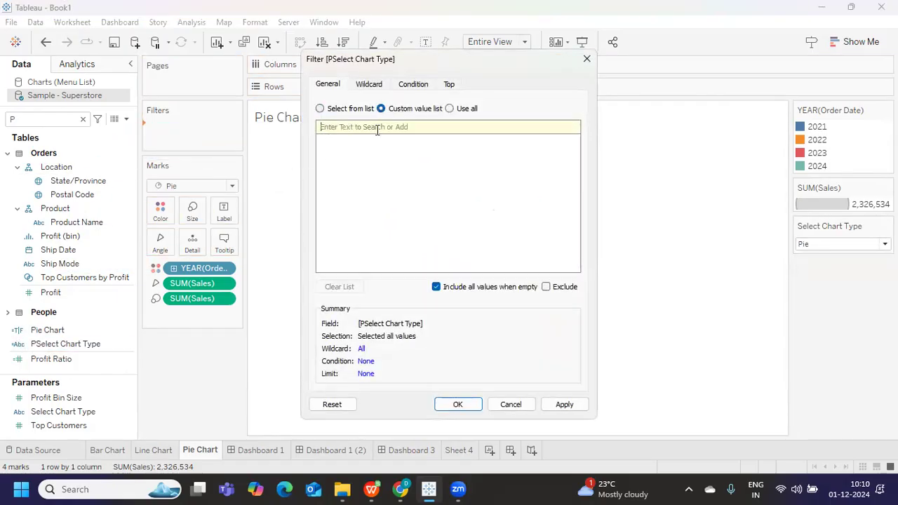
text(P)
click(564, 128)
click(558, 404)
click(457, 405)
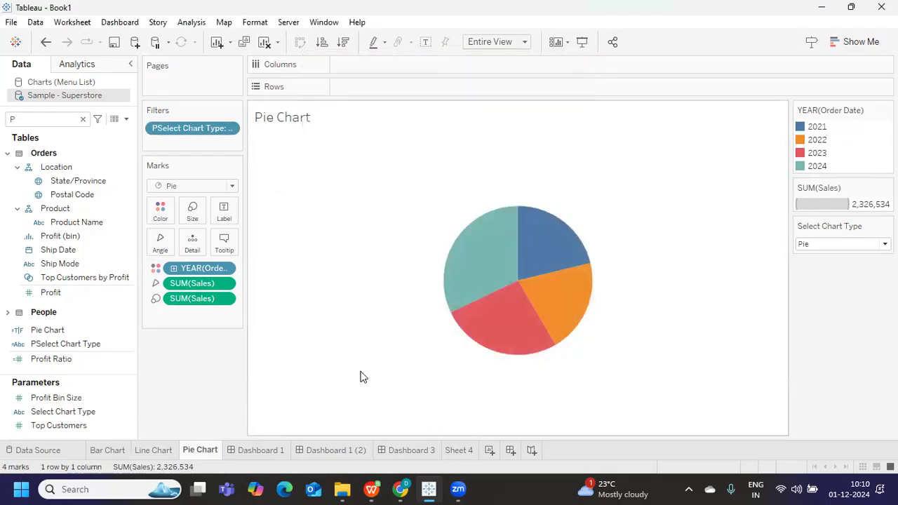
Add a vertical container below the title on Dashboard 1 and place the Bar Chart sheet inside it
click(239, 450)
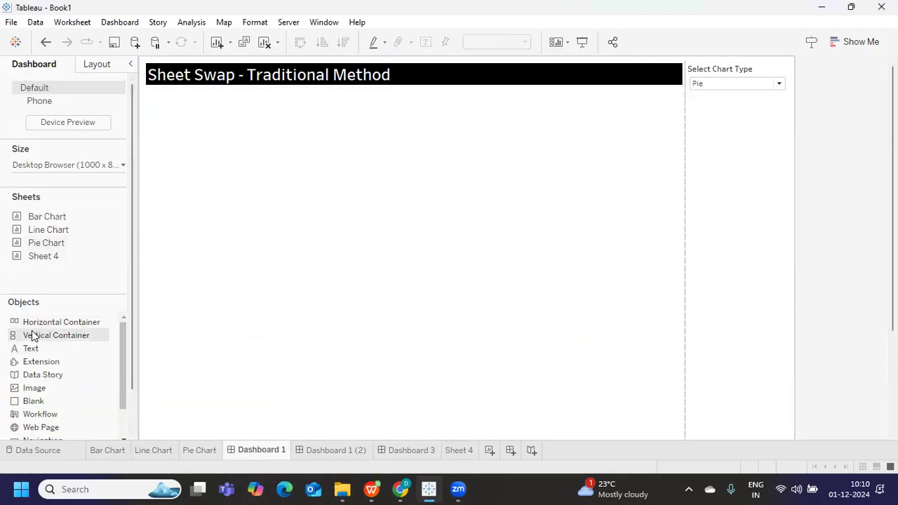
drag(43, 323, 239, 161)
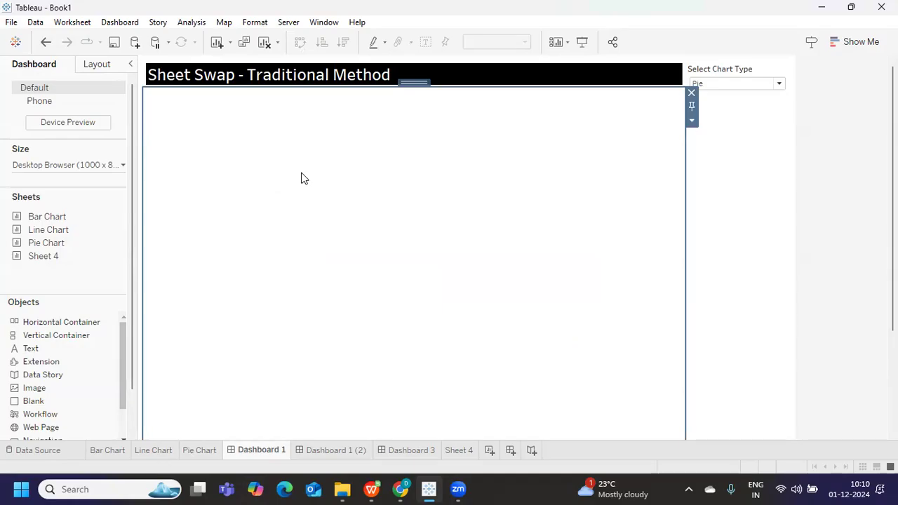
mouse_move(44, 221)
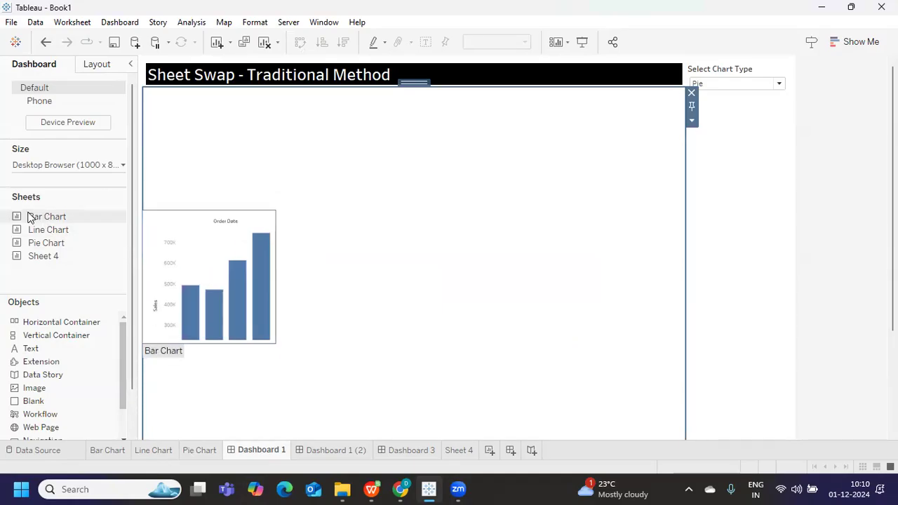
drag(31, 217, 348, 170)
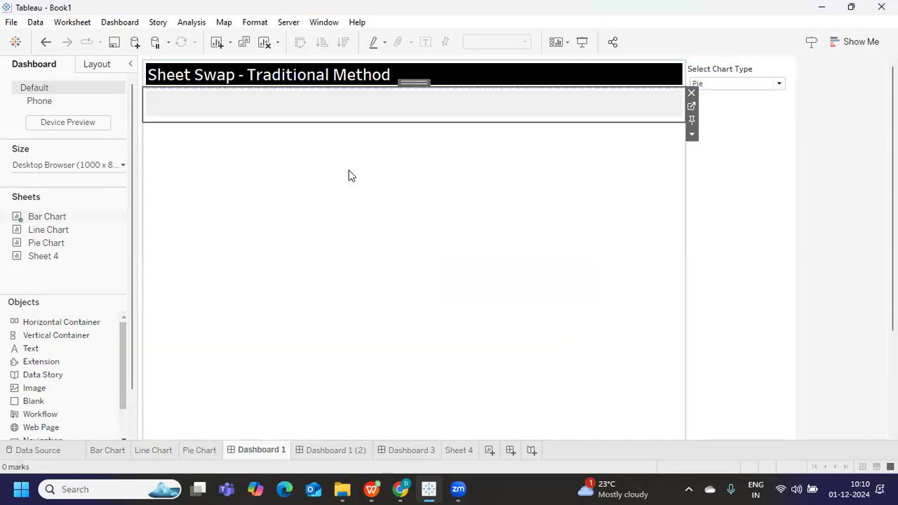
Add the Line Chart and Pie Chart sheets to the vertical container, stacked below the Bar Chart sheet
mouse_move(112, 231)
drag(45, 230, 232, 214)
drag(35, 243, 239, 245)
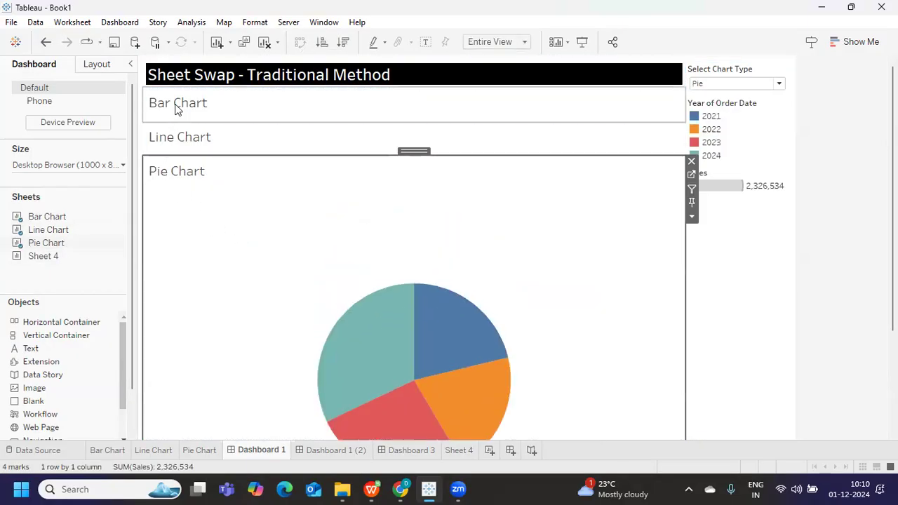
Hide the titles of the Bar Chart, Line Chart and Pie Chart sheets on the dashboard
right_click(175, 110)
click(209, 138)
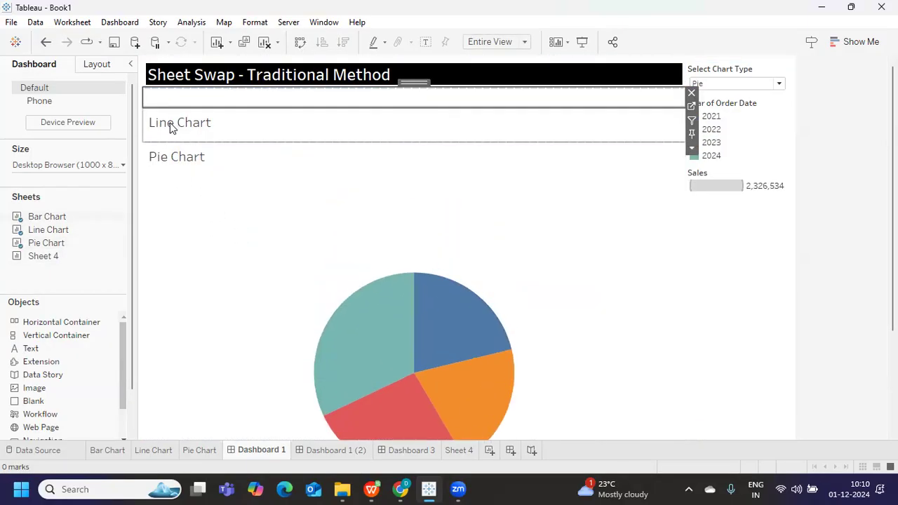
right_click(170, 125)
click(201, 161)
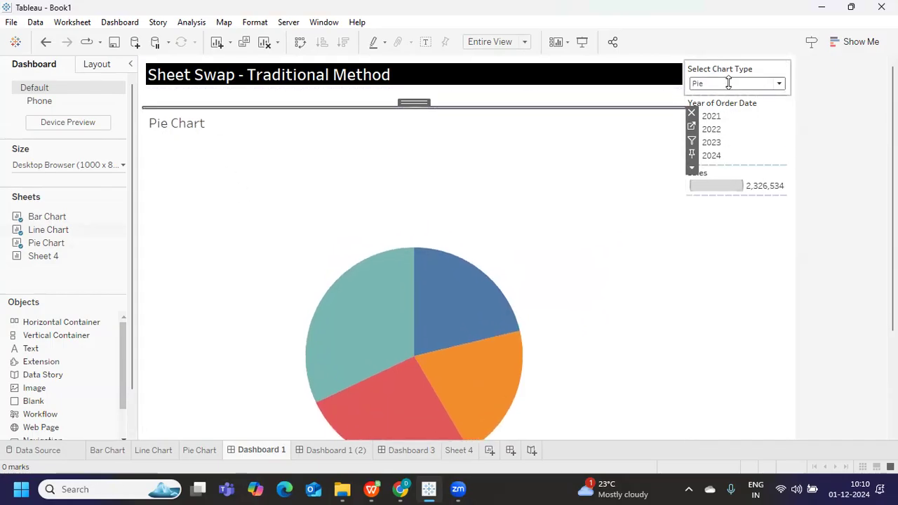
right_click(183, 124)
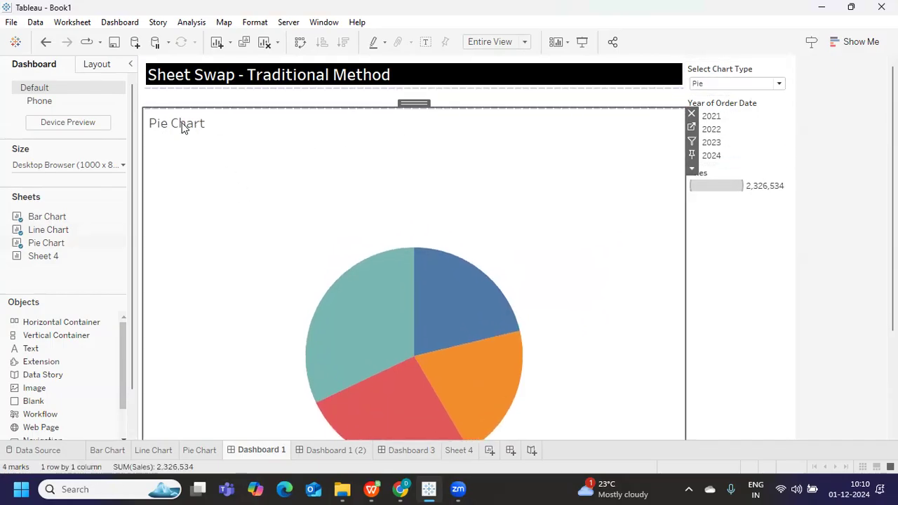
click(211, 163)
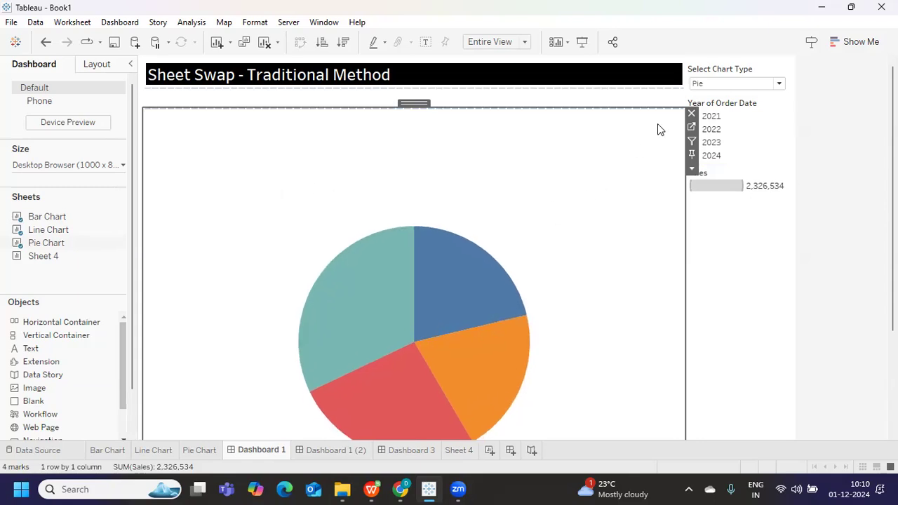
Test the sheet swap by setting Select Chart Type to Line and then to Bar
click(718, 87)
click(721, 123)
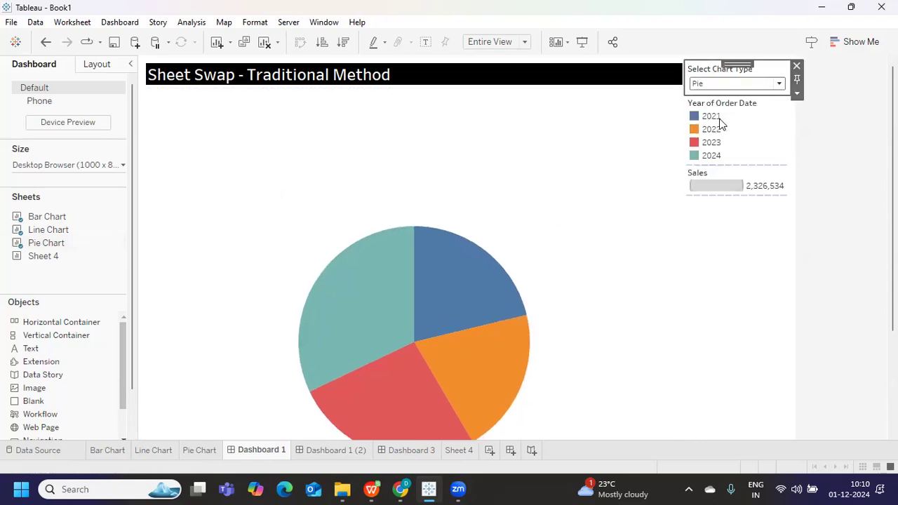
click(730, 85)
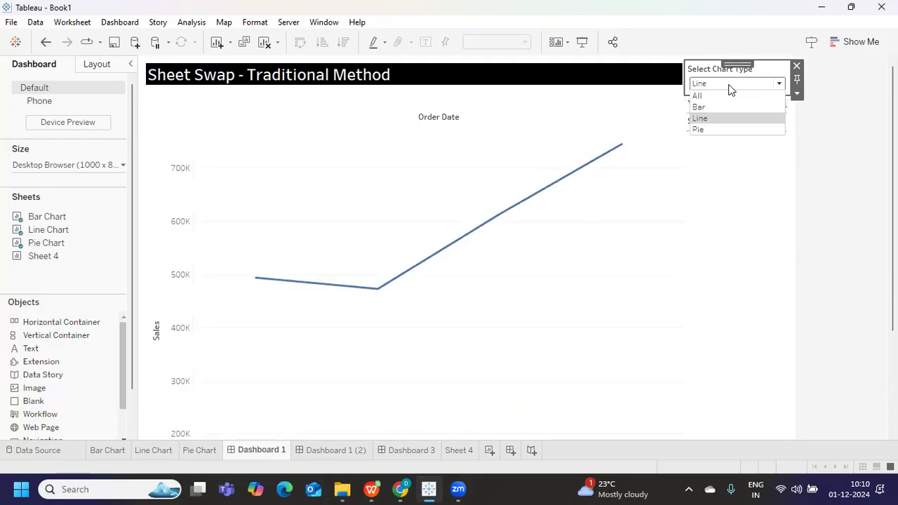
click(721, 106)
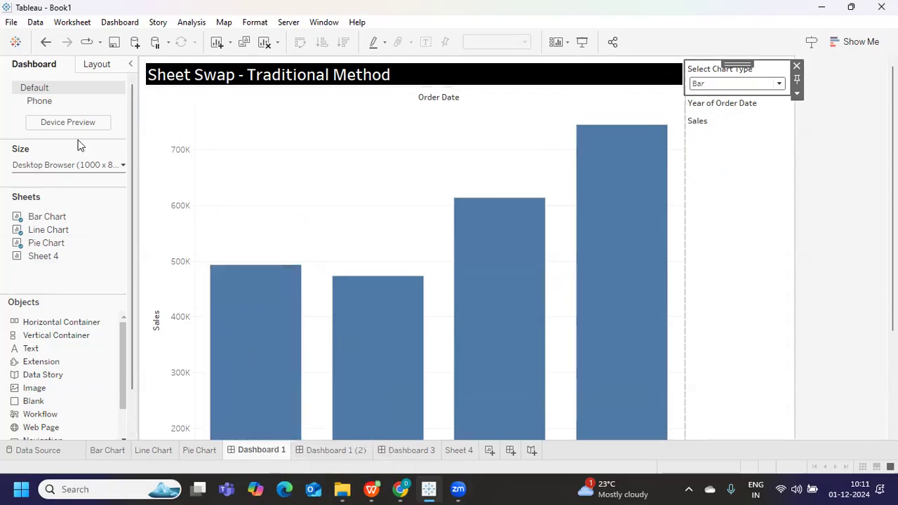
Show the layout options and remove the Bar Chart sheet from Dashboard 1 (2)
click(96, 65)
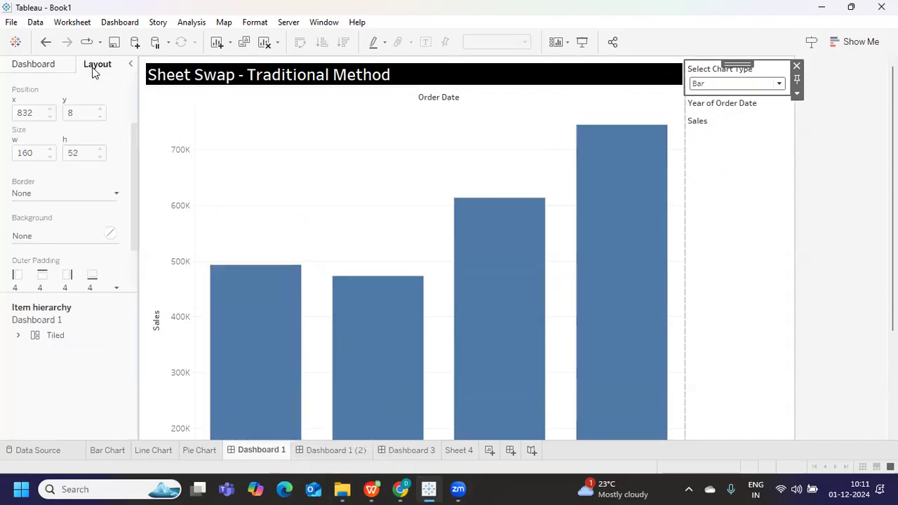
scroll(85, 180, up, 3)
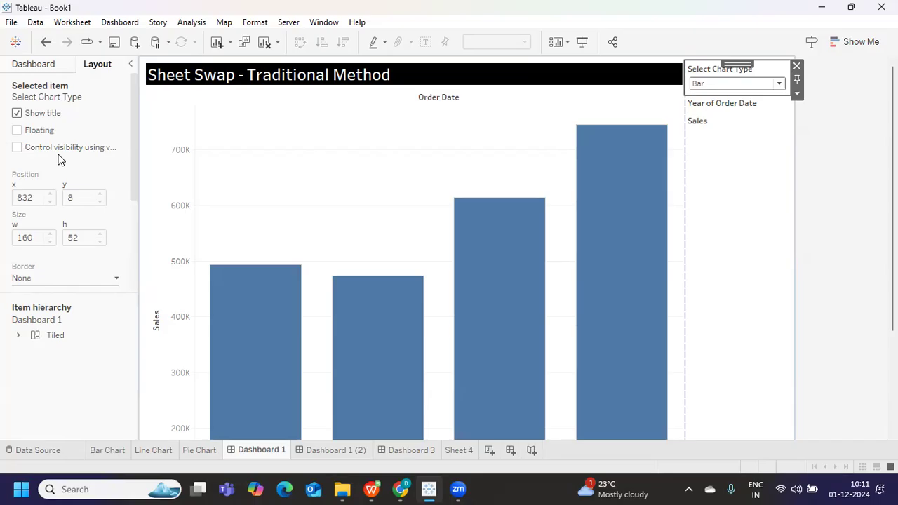
click(327, 450)
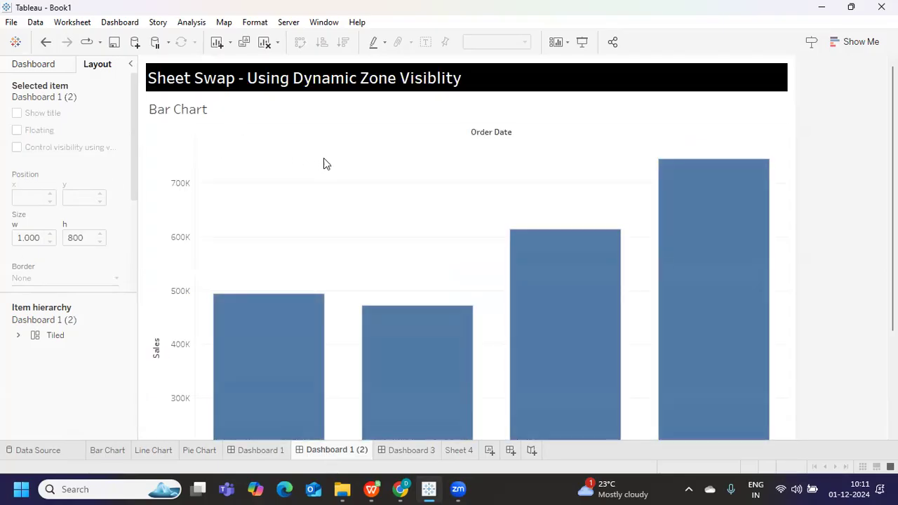
click(357, 170)
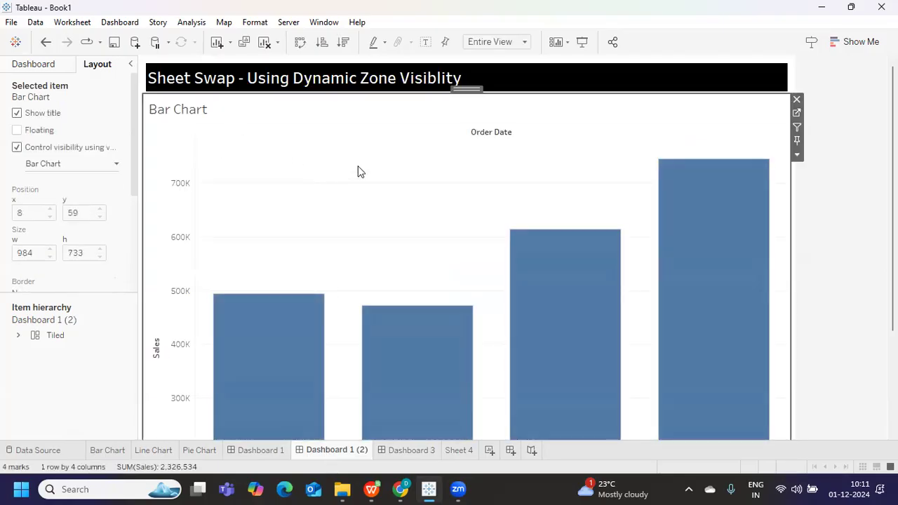
click(796, 108)
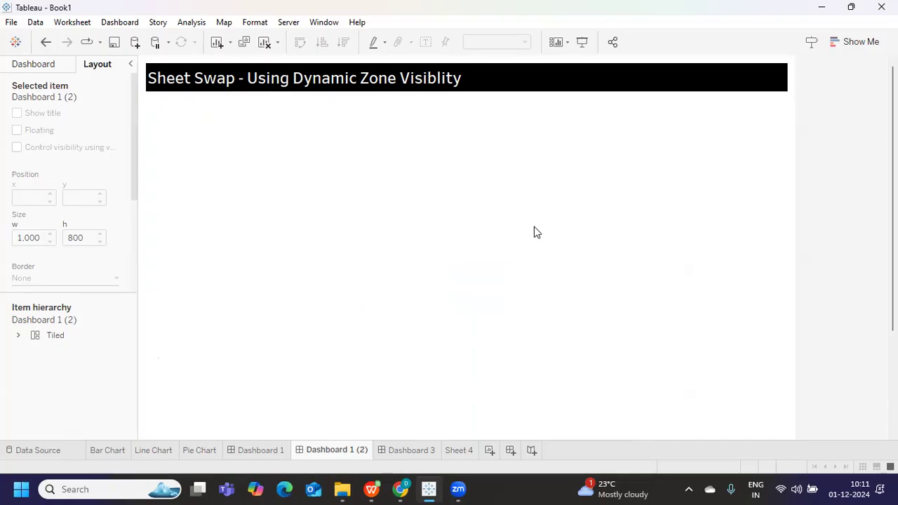
scroll(535, 232, down, 1)
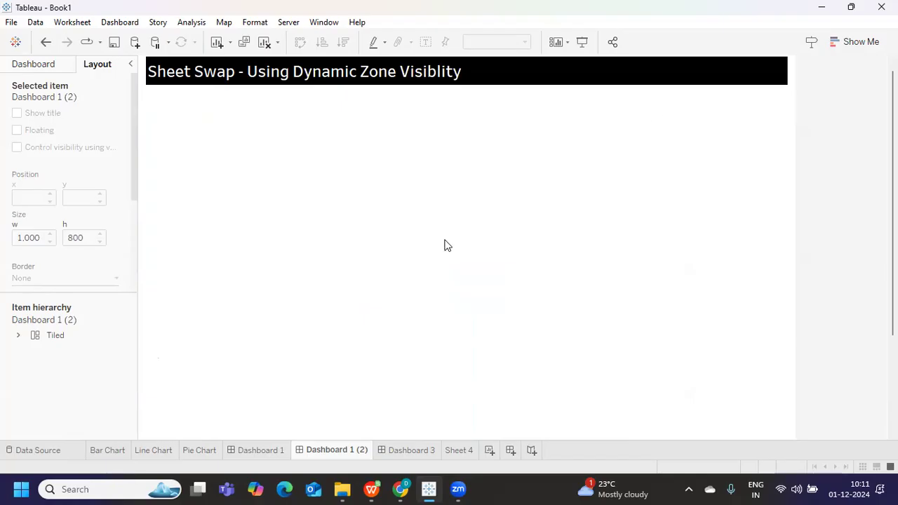
Examine the Chart Type icons on Sheet 4 and the Chart Type values in the Menu List.xlsx spreadsheet
click(472, 452)
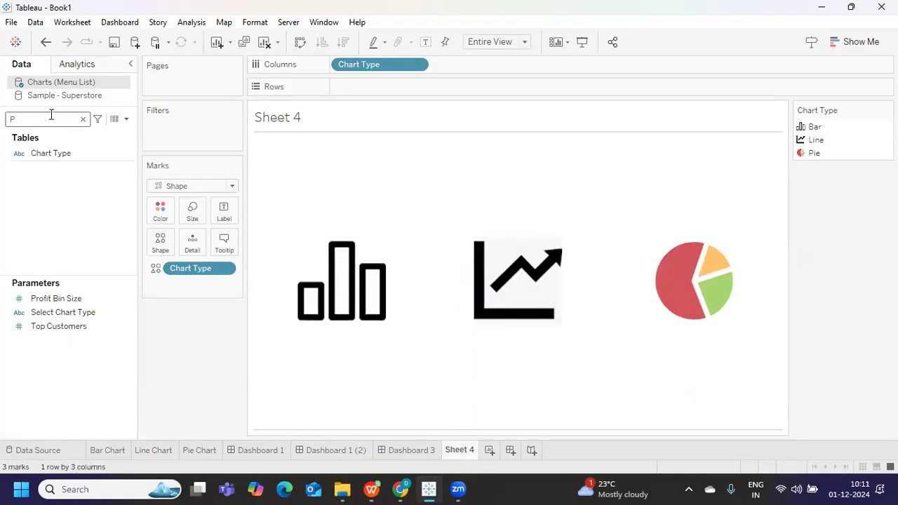
click(82, 120)
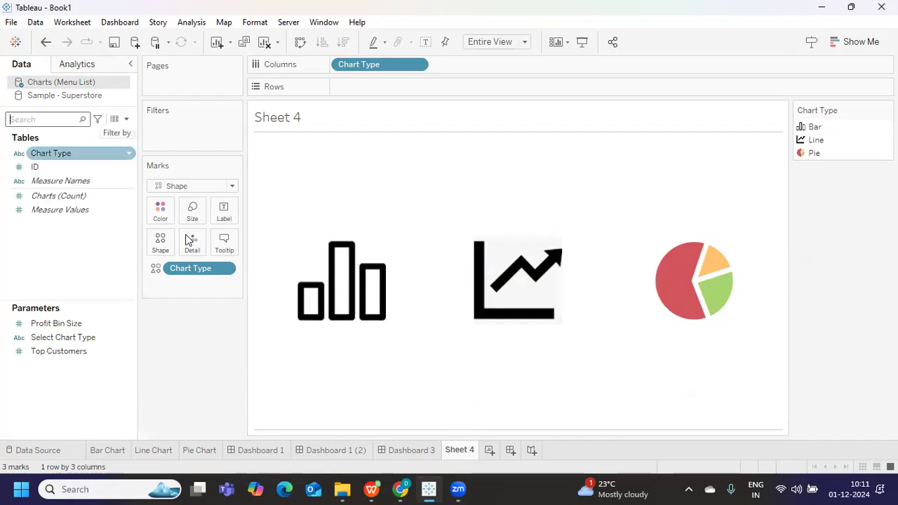
click(371, 489)
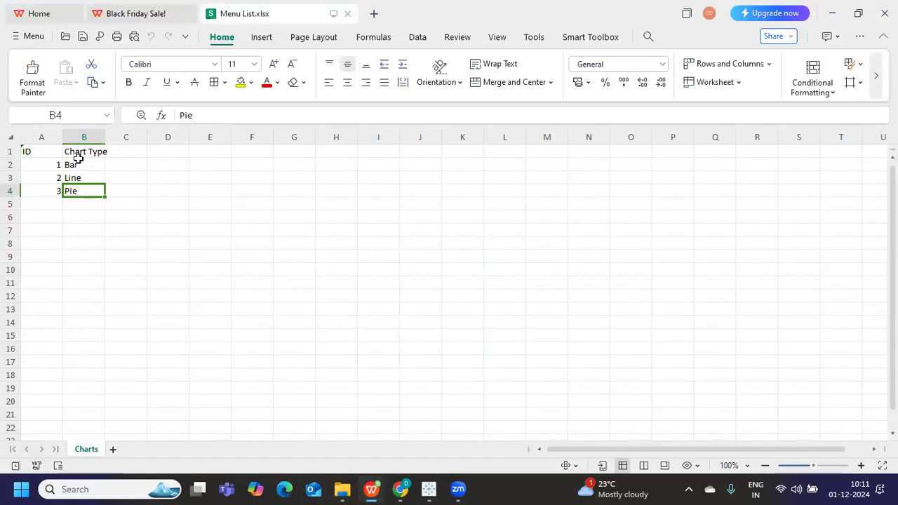
drag(78, 165, 85, 195)
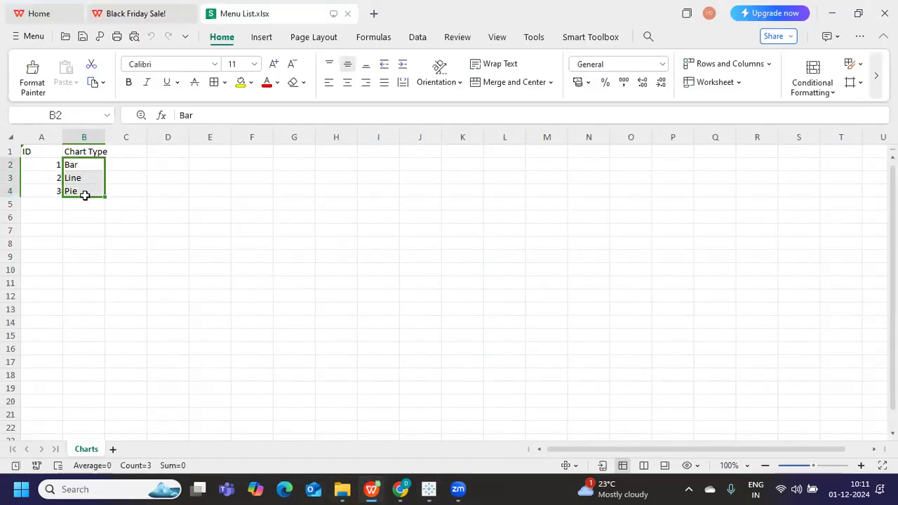
mouse_move(429, 489)
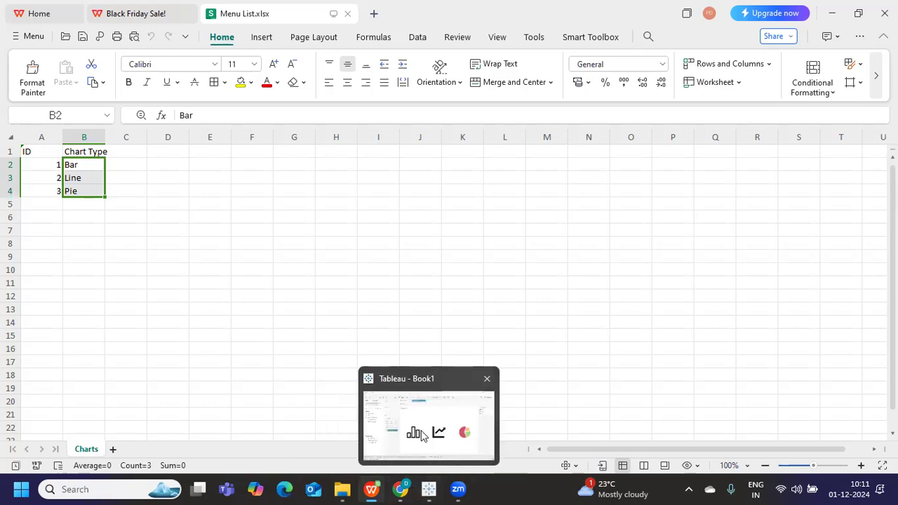
click(422, 437)
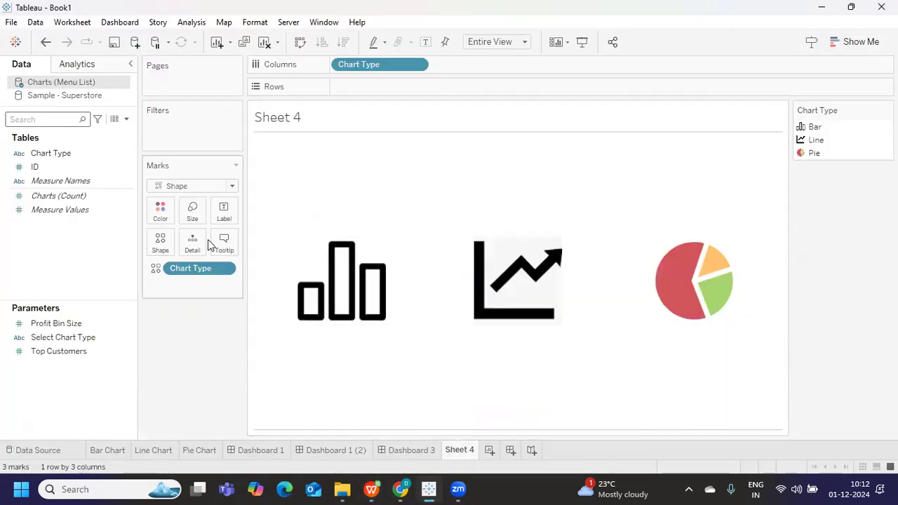
mouse_move(683, 290)
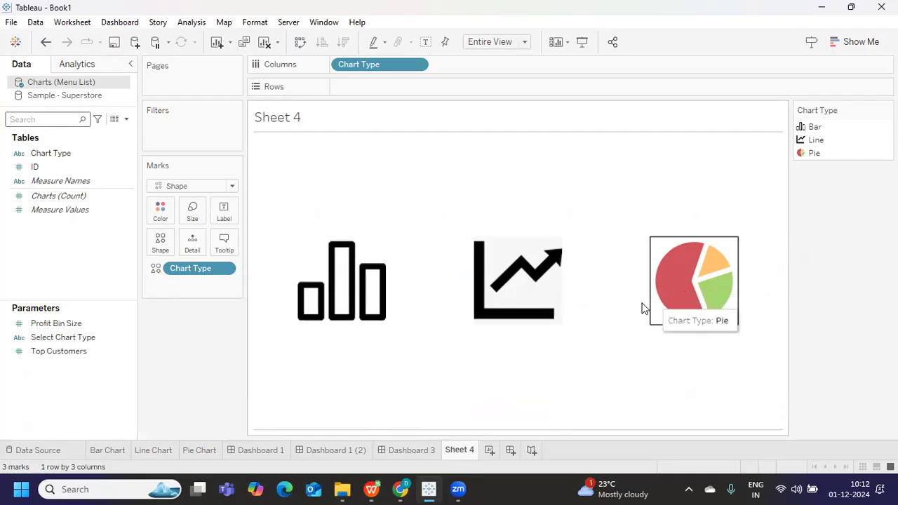
On Dashboard 1 (2), add a horizontal container below the title and place the Select Chart Type parameter control in it
click(342, 451)
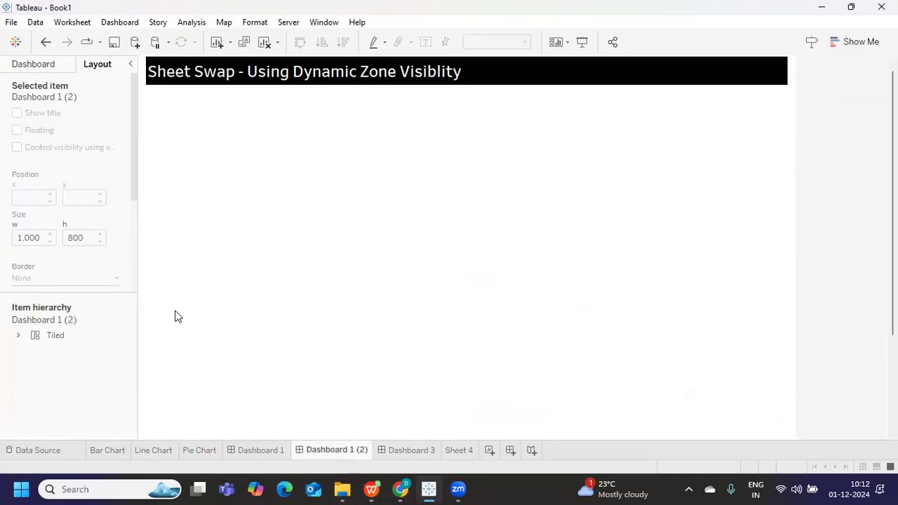
click(30, 65)
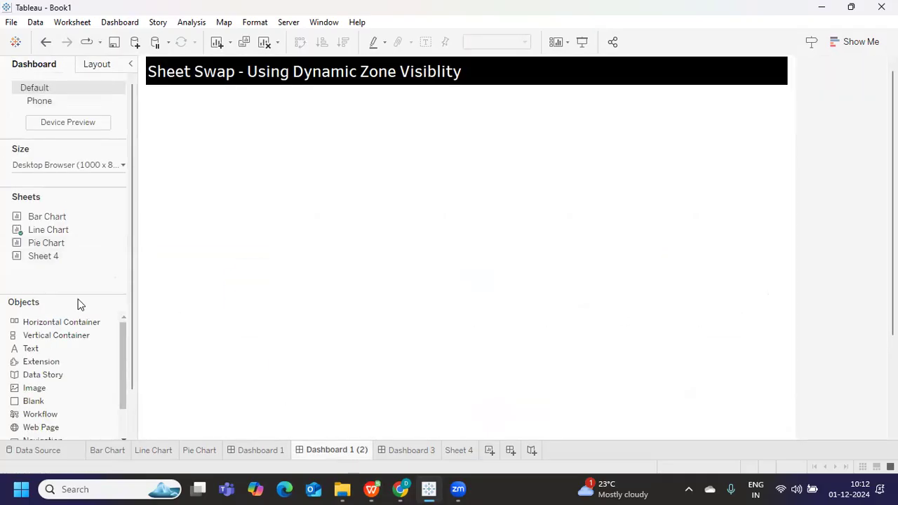
drag(70, 324, 193, 152)
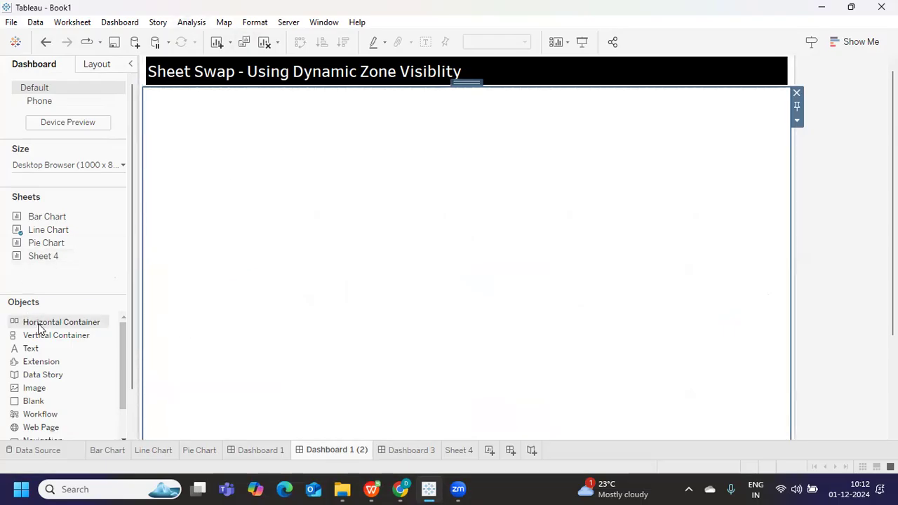
click(191, 22)
mouse_move(275, 259)
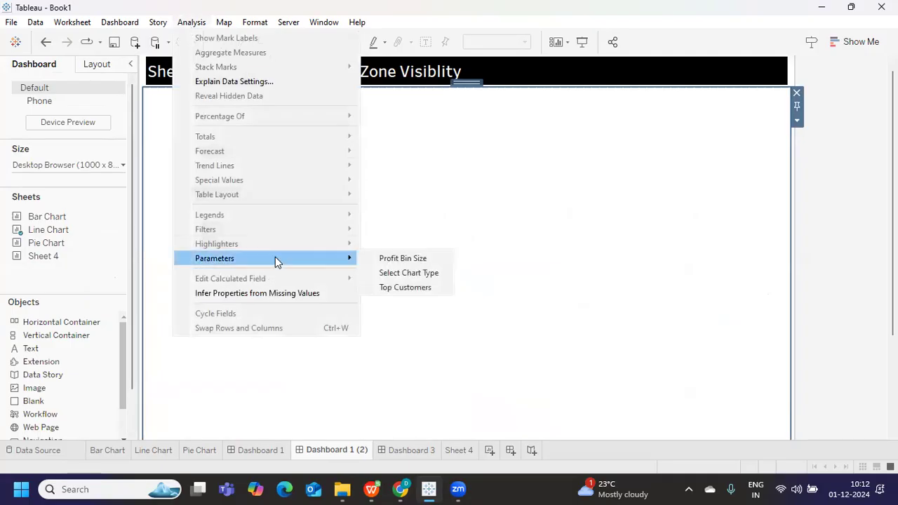
click(408, 273)
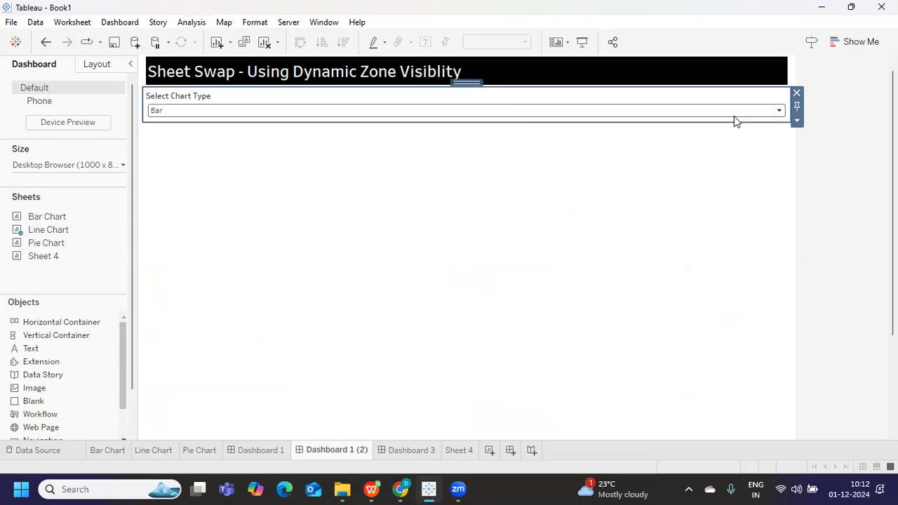
Place Sheet 4 in the container beside the Select Chart Type control and remove its Chart Type legend
mouse_move(42, 261)
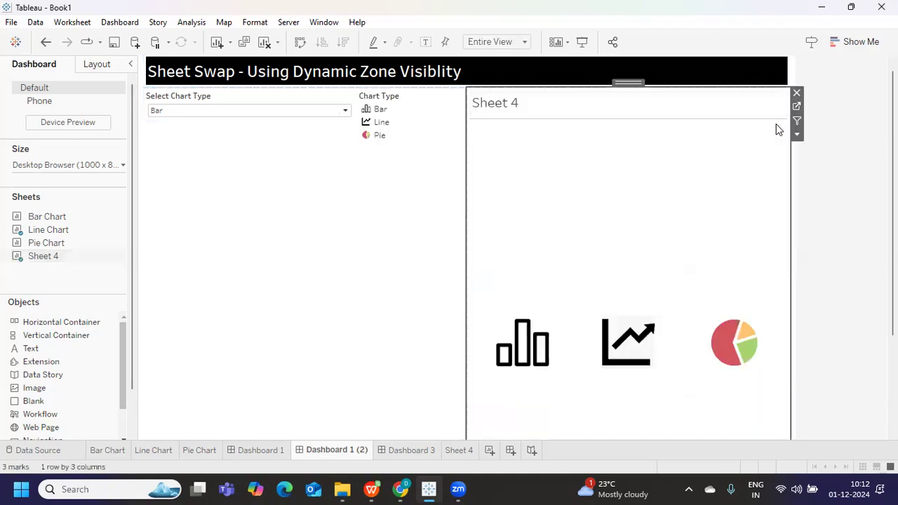
right_click(398, 117)
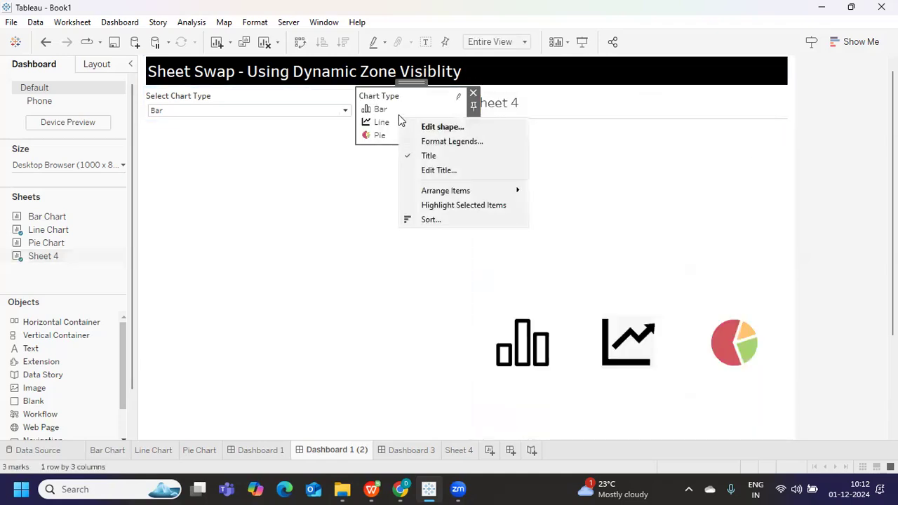
click(472, 93)
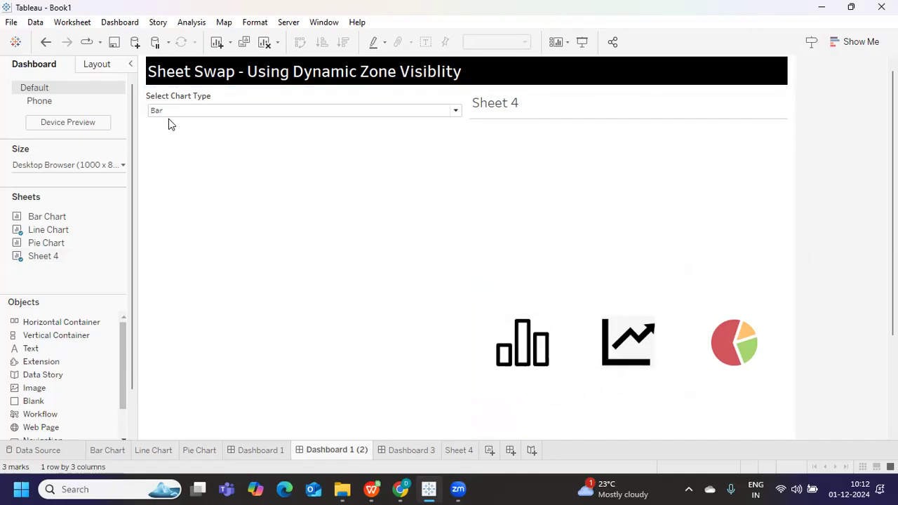
click(124, 24)
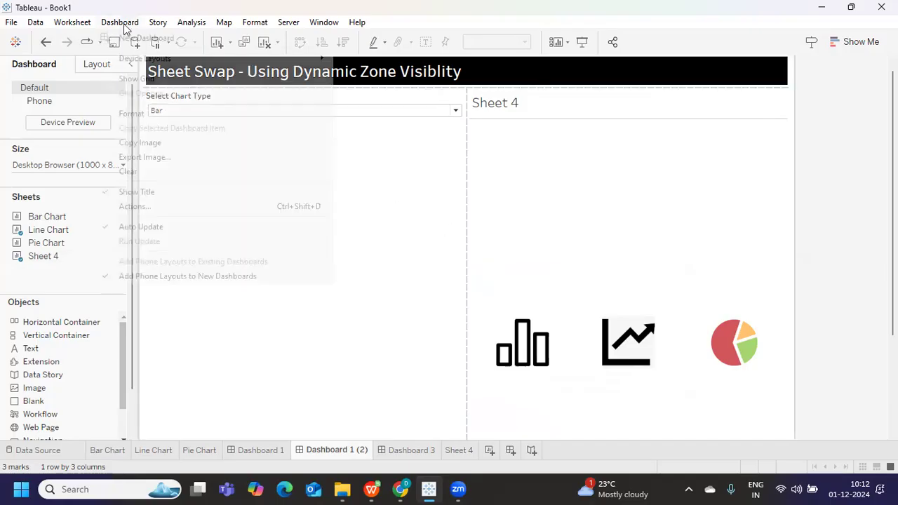
click(132, 206)
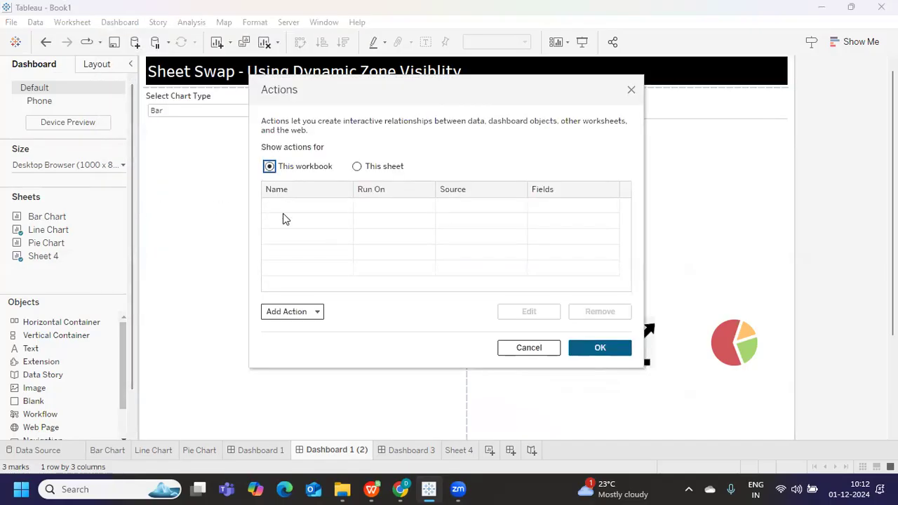
click(529, 348)
Try out the Bar, Line and Pie icons of Sheet 4 one after another, and clear the selection
click(524, 349)
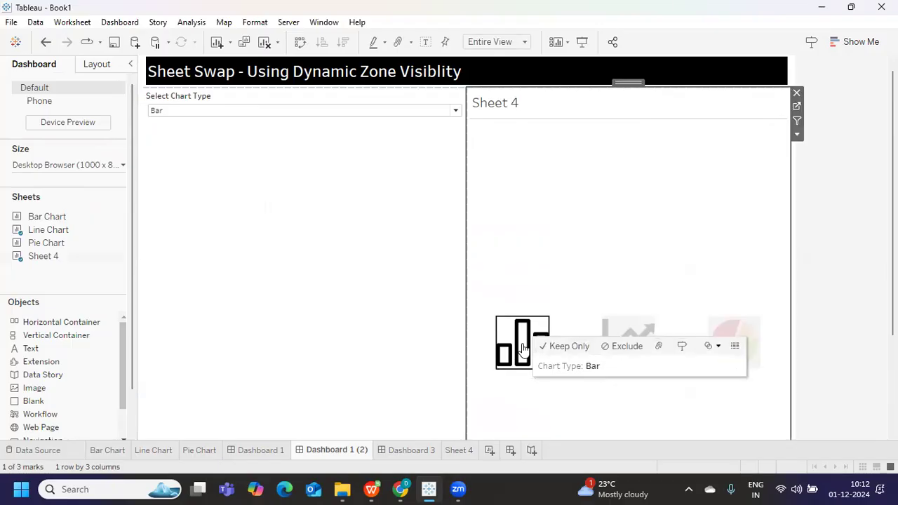
click(628, 343)
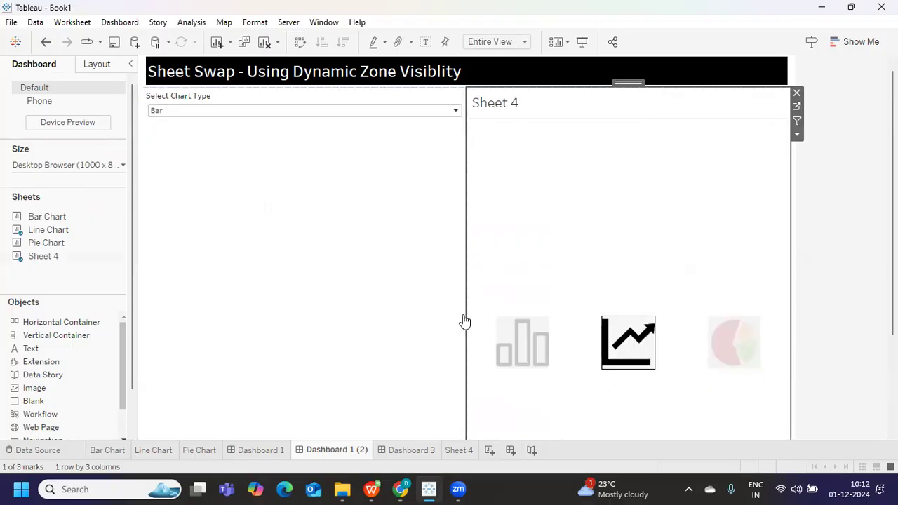
click(711, 342)
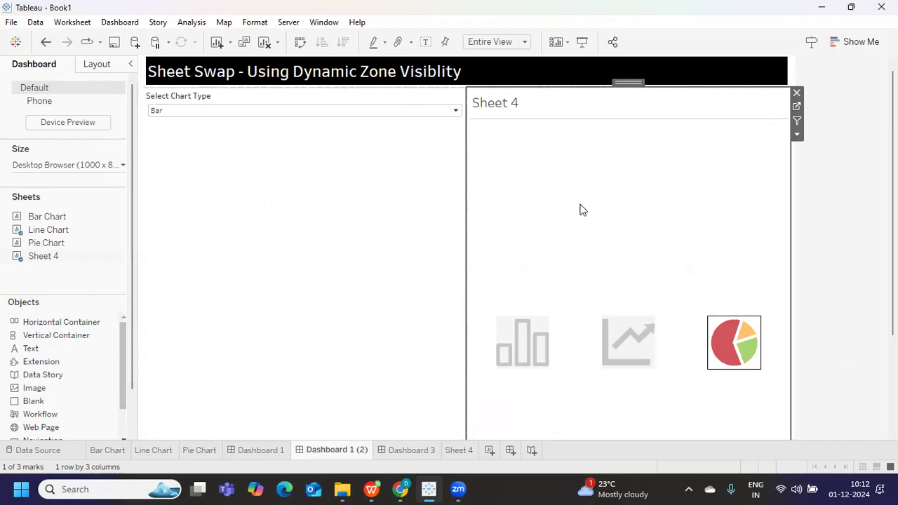
click(670, 209)
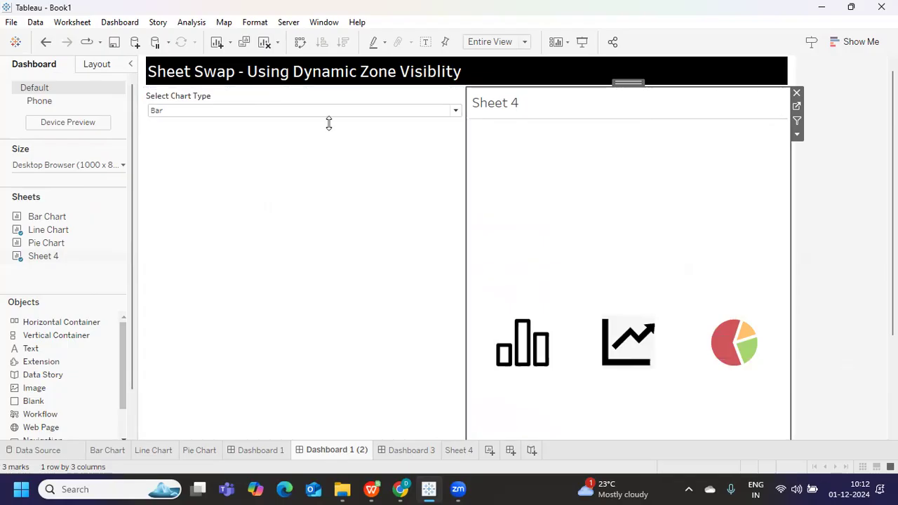
Start a Change Parameter action for the dashboard with only Sheet 4 (Charts (Menu List)) as its source sheet
click(111, 22)
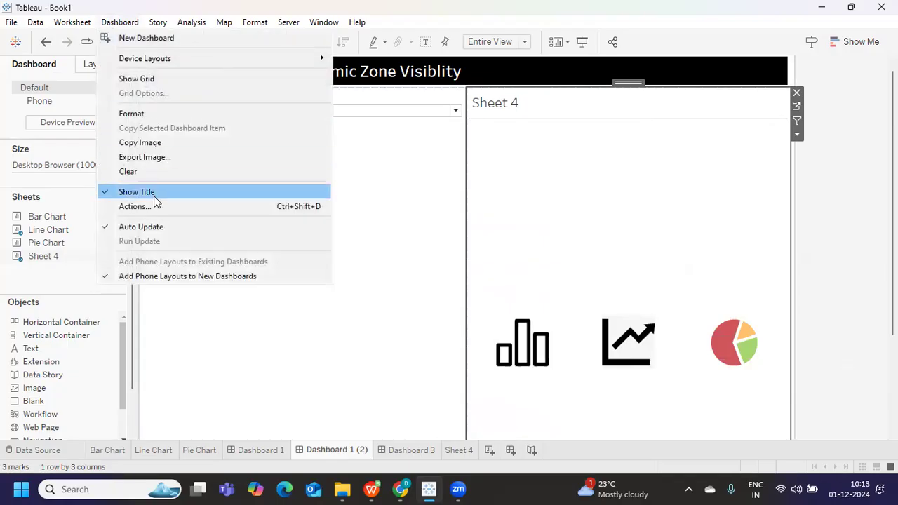
click(154, 209)
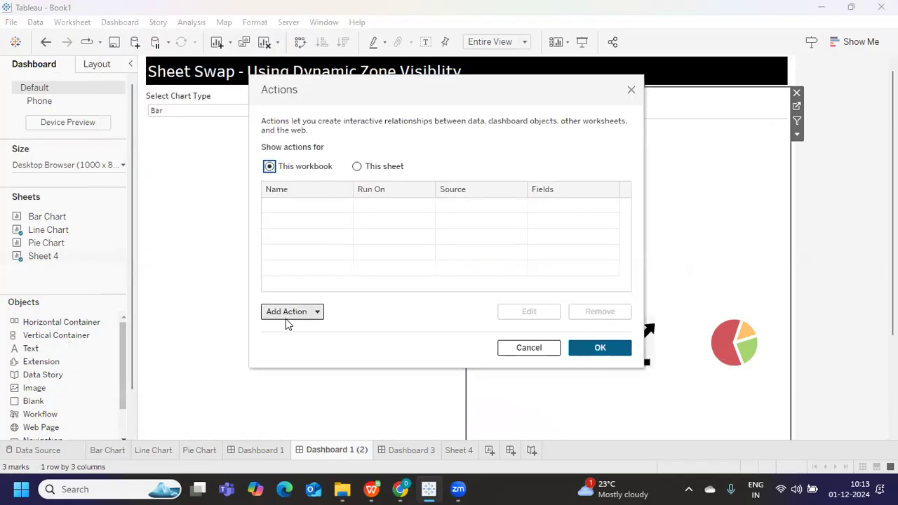
click(285, 311)
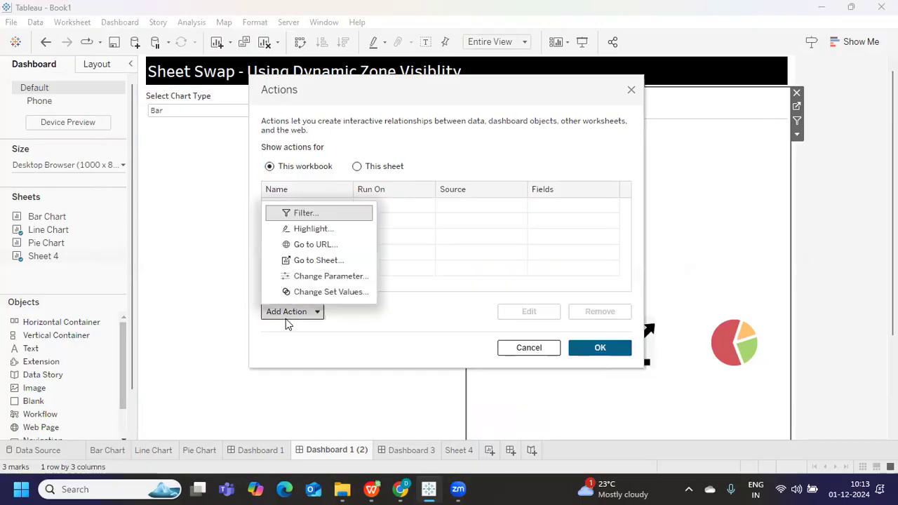
click(329, 277)
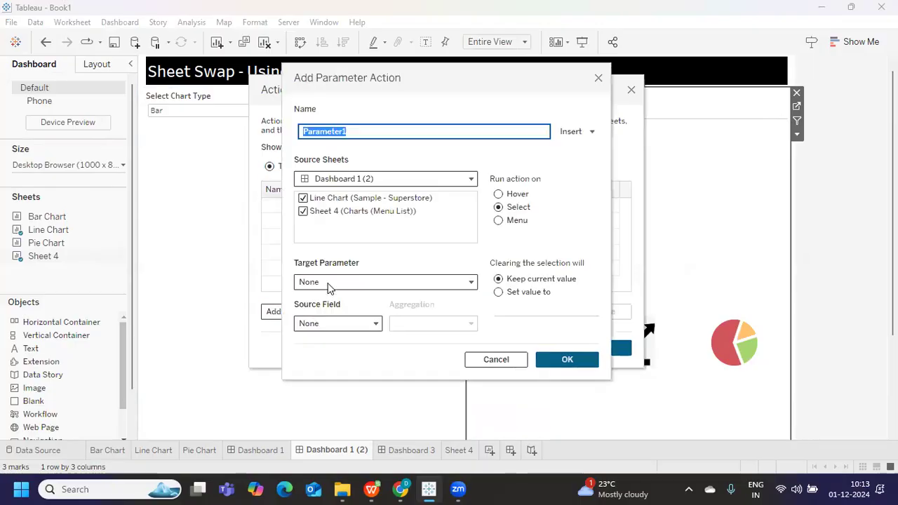
click(303, 198)
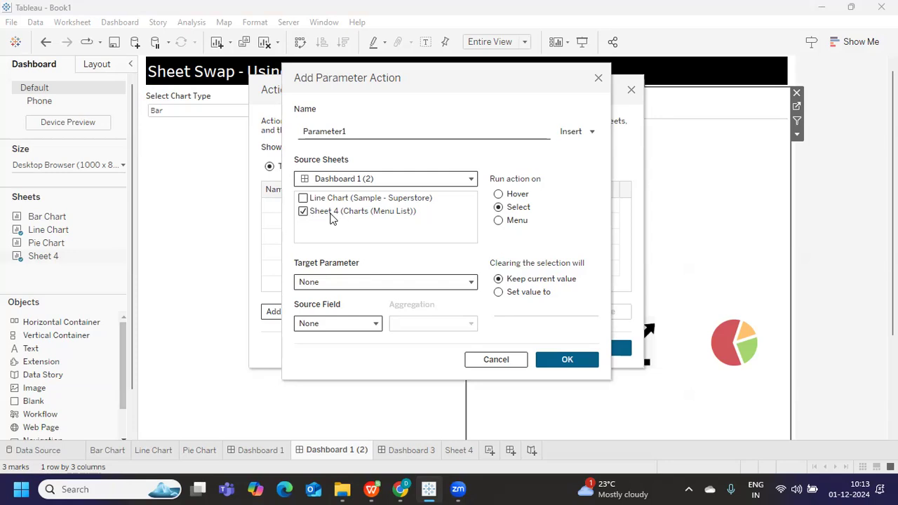
Set the action's target parameter to Select Chart Type and its source field to Chart Type (Charts (Menu List)), and save the action
click(336, 282)
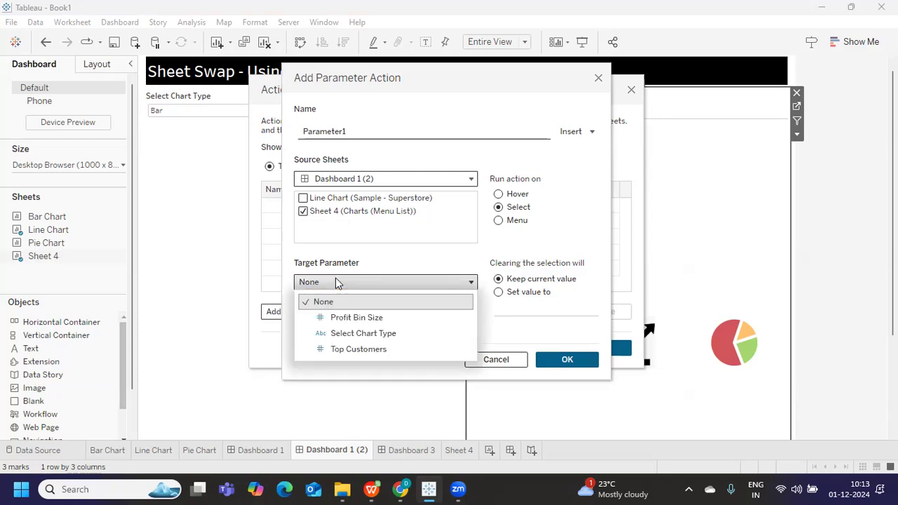
click(379, 334)
click(343, 330)
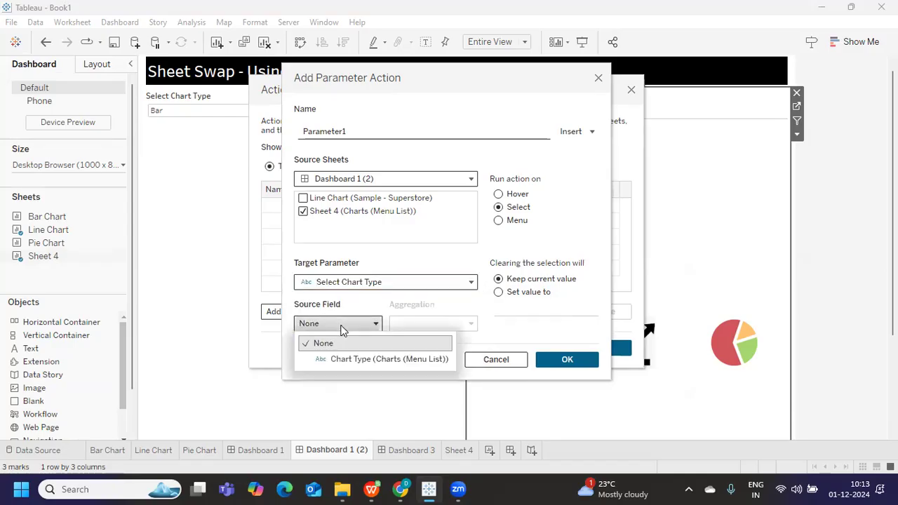
click(356, 360)
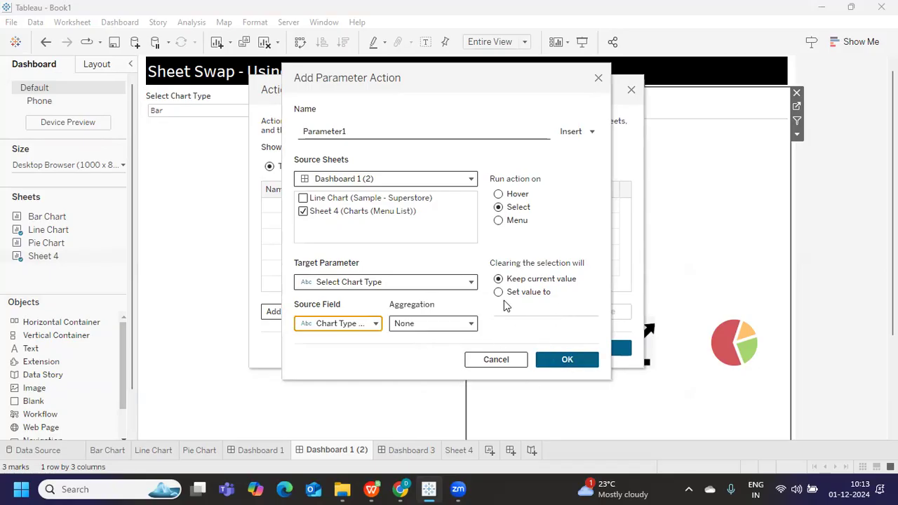
click(567, 359)
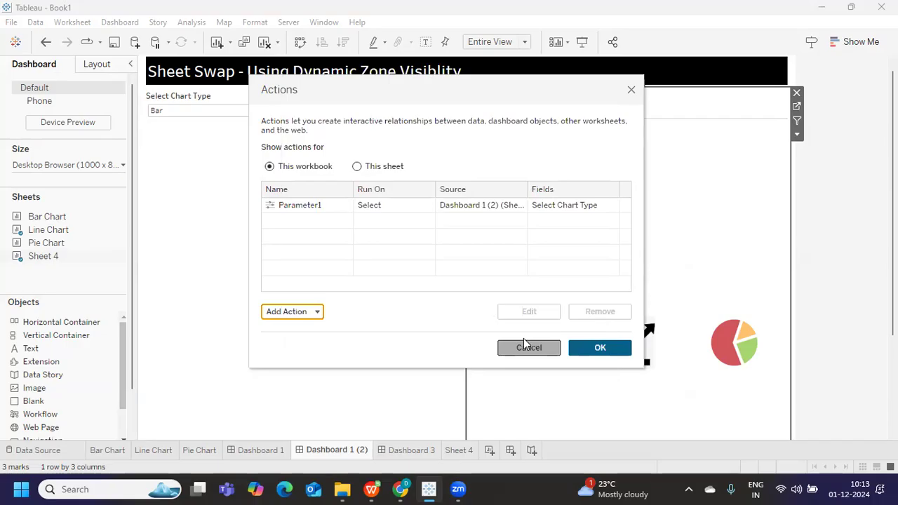
click(601, 348)
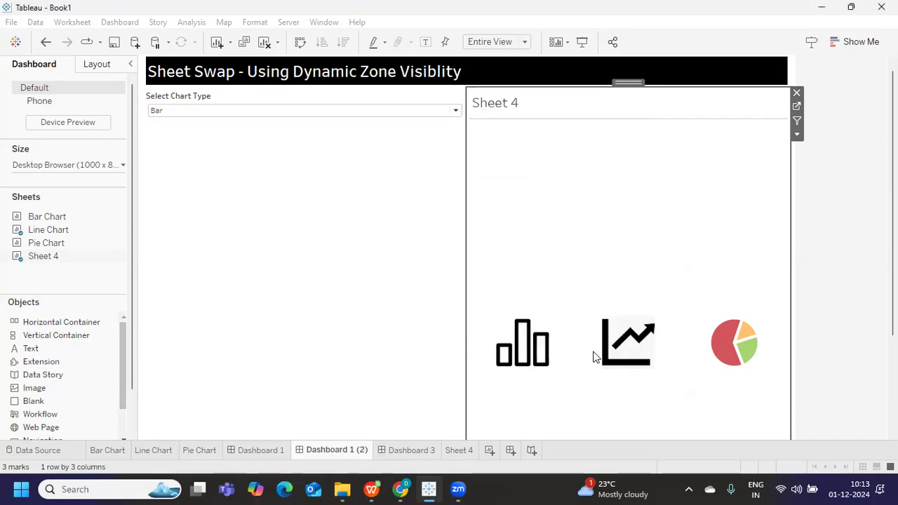
Test the parameter action by selecting the Bar, Line and Pie icons of Sheet 4 in turn, ending on Line
click(518, 351)
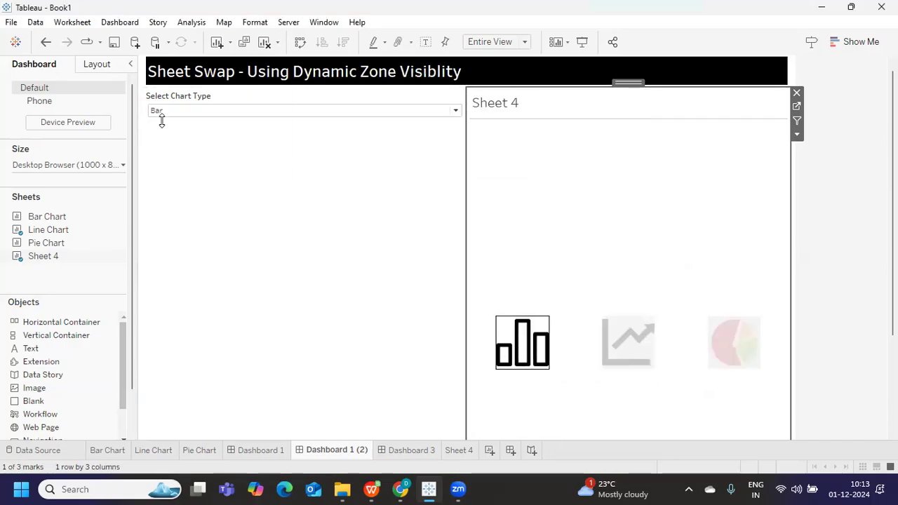
click(622, 341)
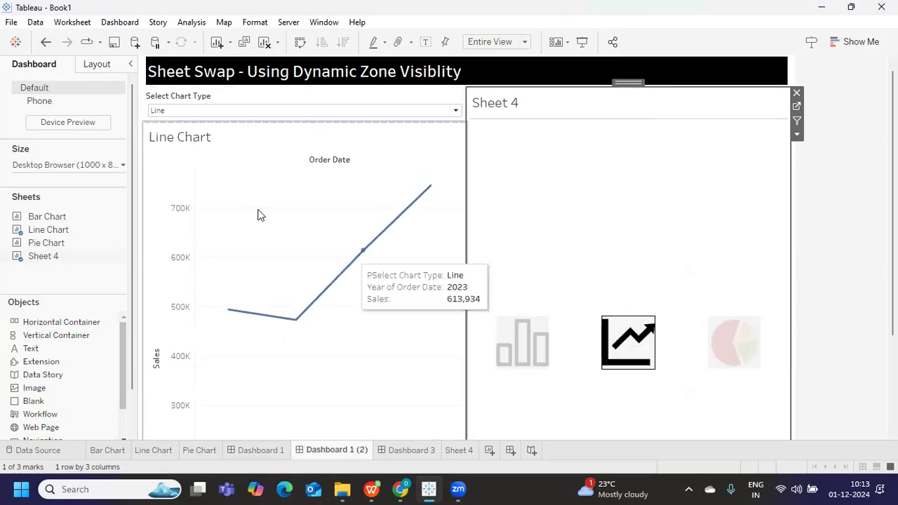
click(731, 356)
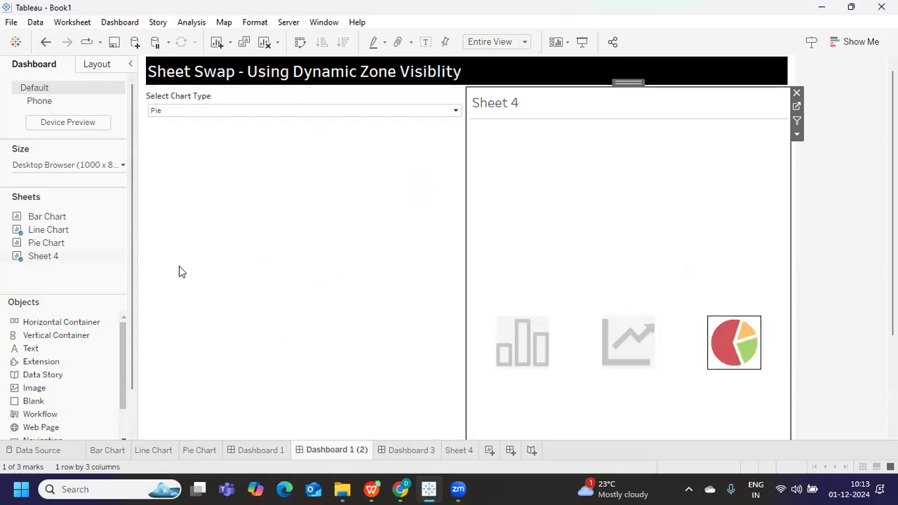
click(611, 341)
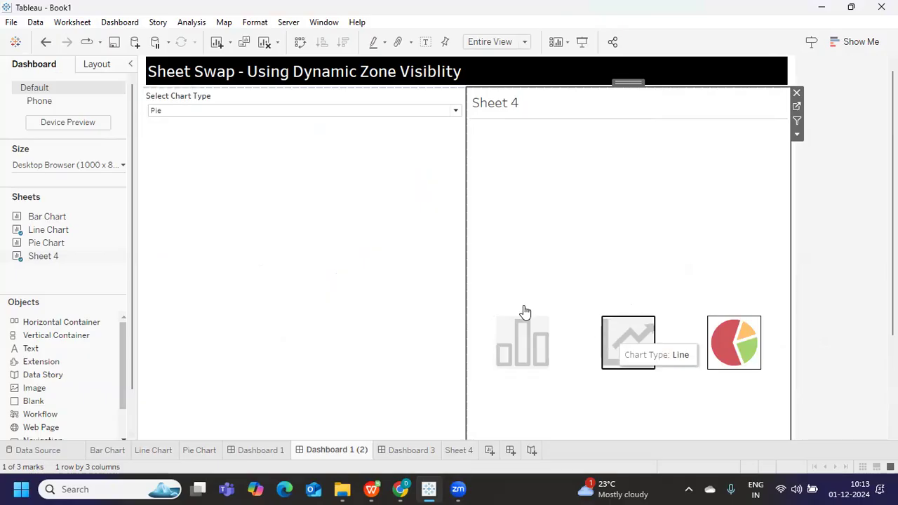
Remove the Line Chart from the dashboard and add a vertical container below the row with the parameter control and Sheet 4
click(417, 153)
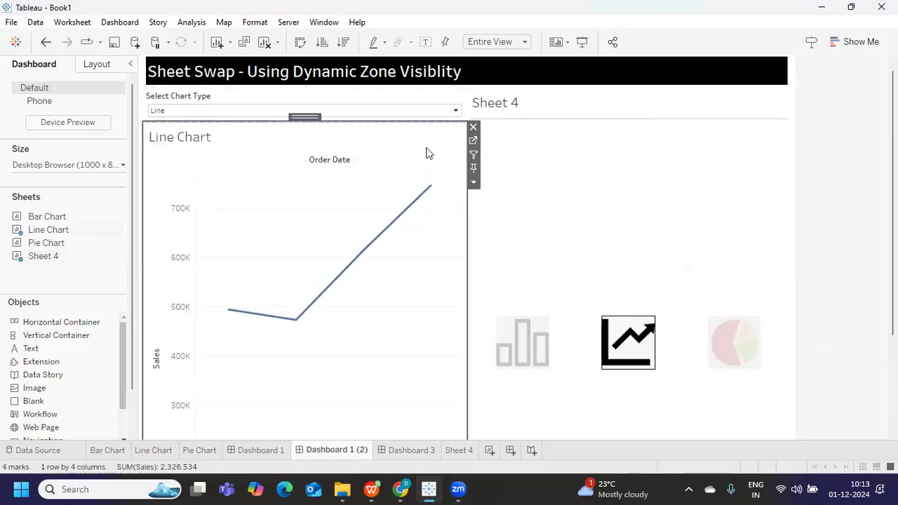
click(474, 129)
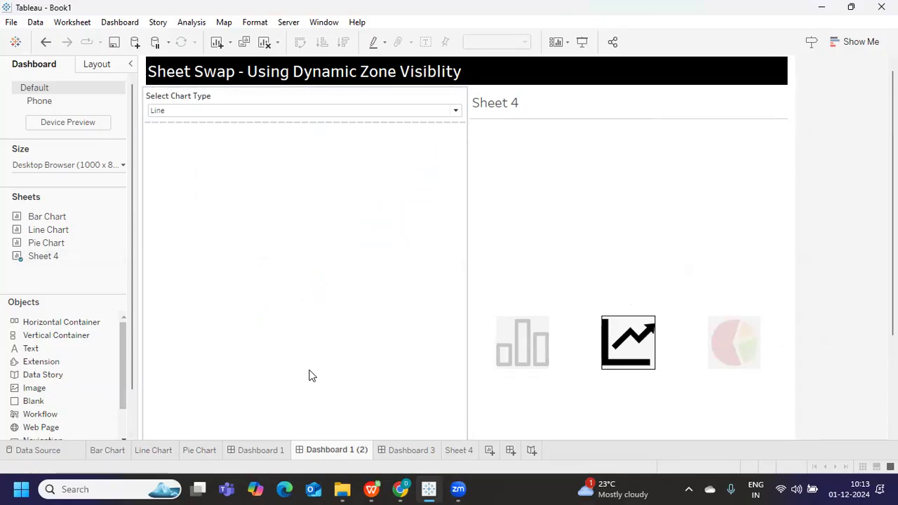
scroll(587, 385, down, 5)
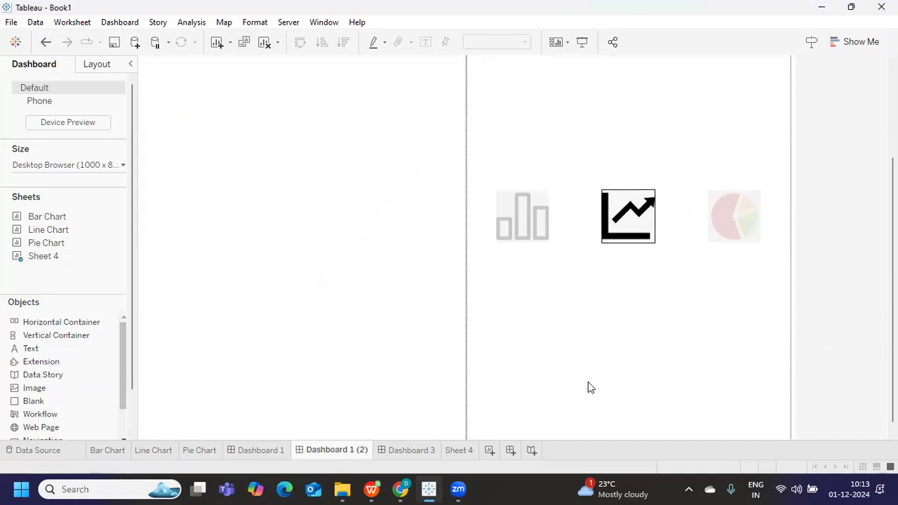
scroll(588, 385, down, 1)
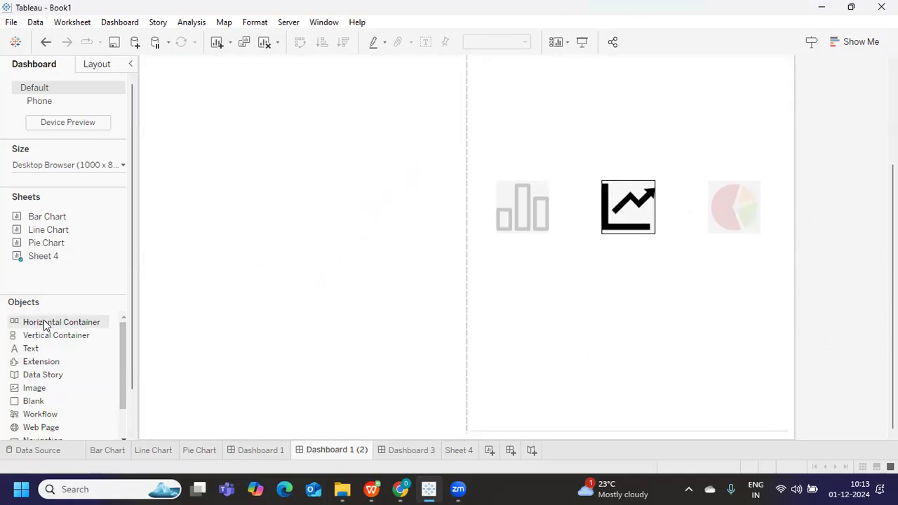
drag(44, 338, 458, 436)
Reduce the height of the row with the icons and narrow the Select Chart Type control so Sheet 4 gets most of the width
drag(430, 171, 507, 245)
scroll(510, 245, up, 2)
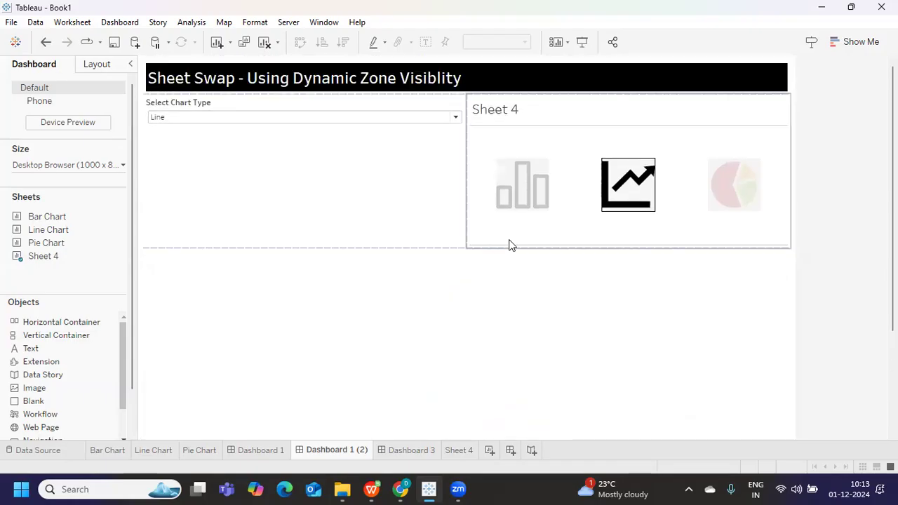
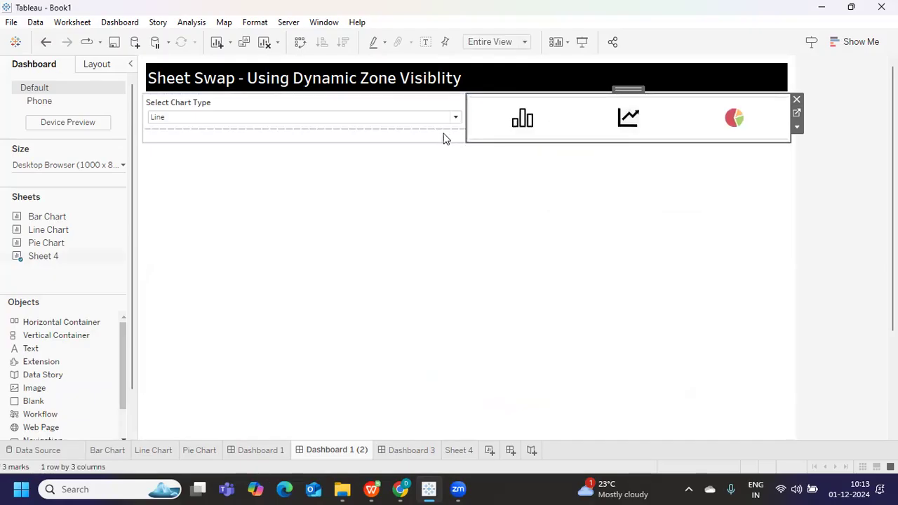
drag(469, 122, 244, 122)
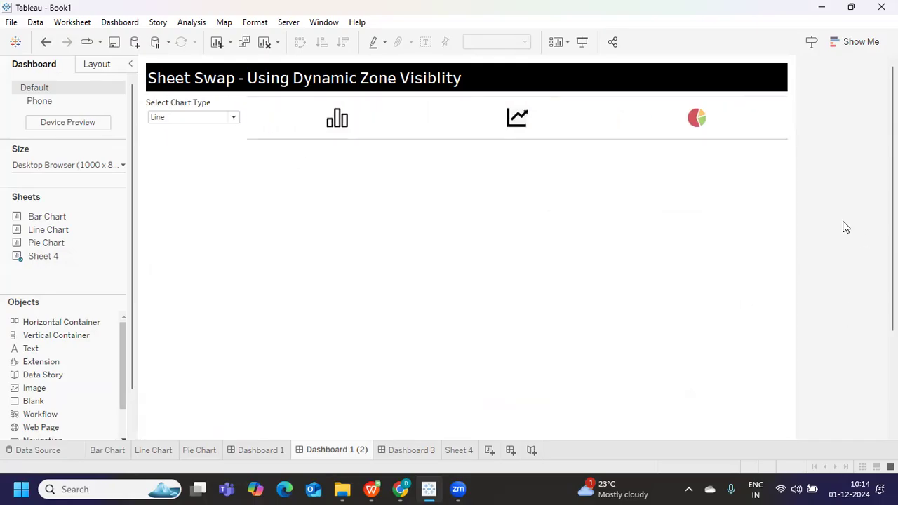
Try placing the Bar Chart and Line Chart sheets in the vertical container, and undo both placements
click(522, 267)
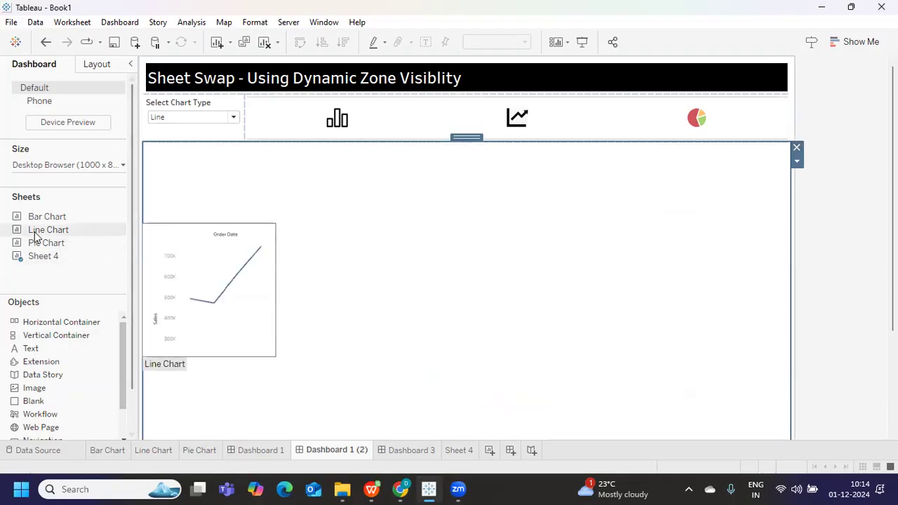
mouse_move(37, 224)
drag(35, 224, 194, 247)
mouse_move(18, 258)
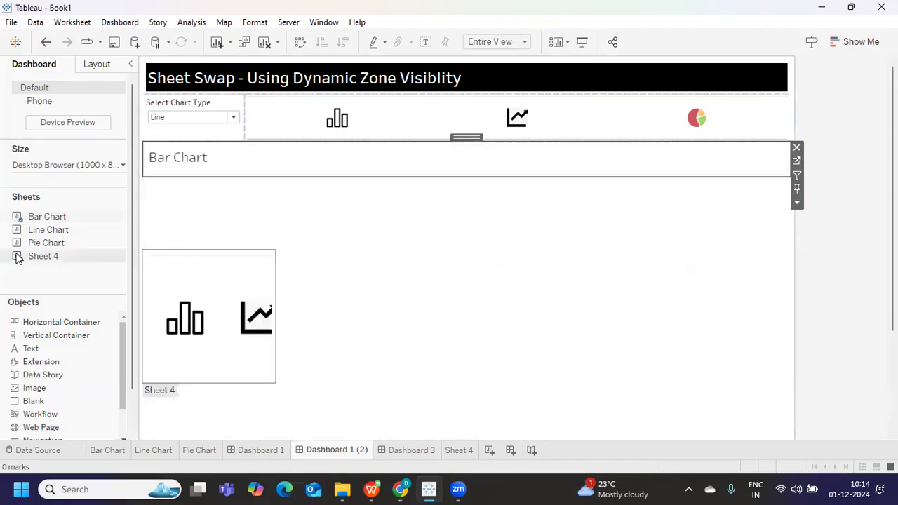
drag(32, 235, 483, 301)
key(ctrl+z)
key(ctrl+z)
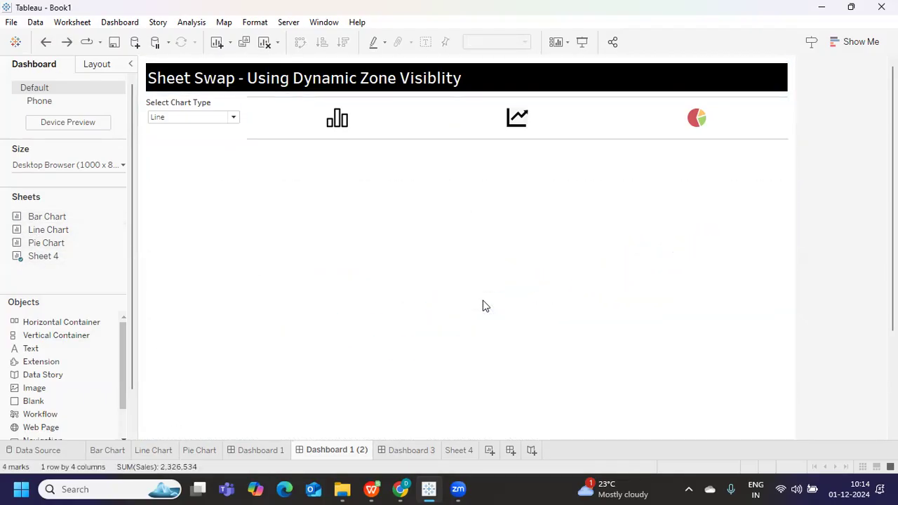
Remove the empty vertical container below the icon row
click(346, 199)
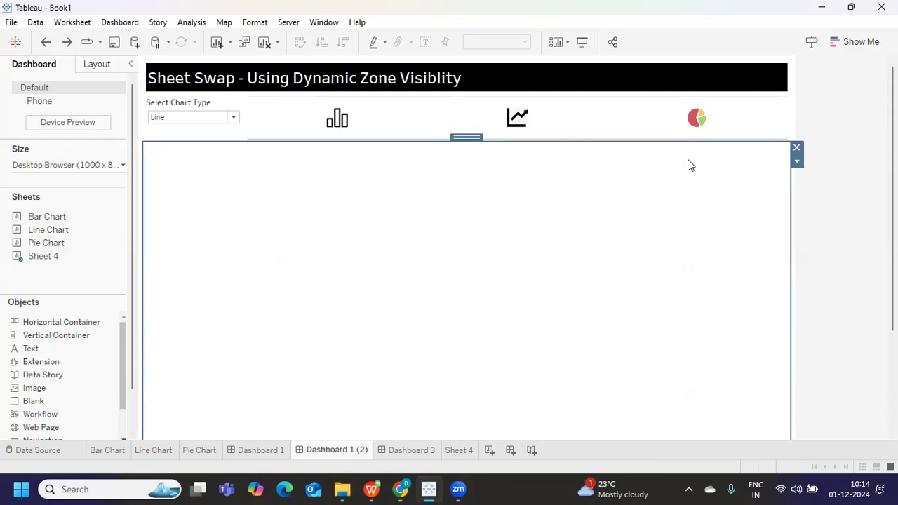
click(797, 150)
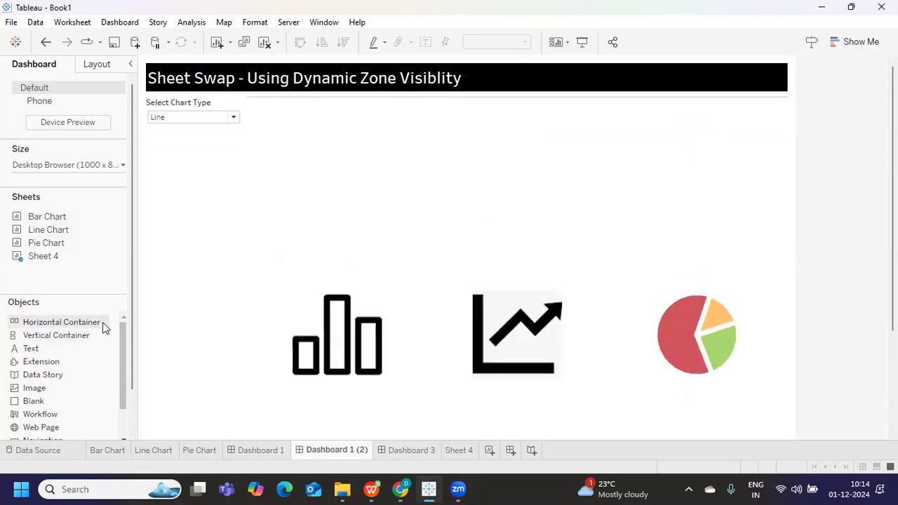
Try adding a horizontal container beneath only the Sheet 4 icons, and remove it again
scroll(104, 327, down, 1)
scroll(808, 354, down, 3)
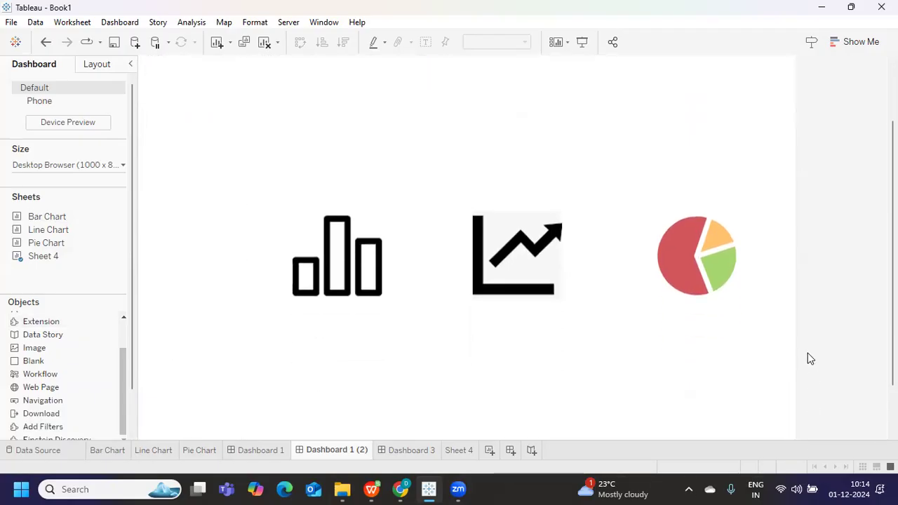
scroll(807, 352, down, 3)
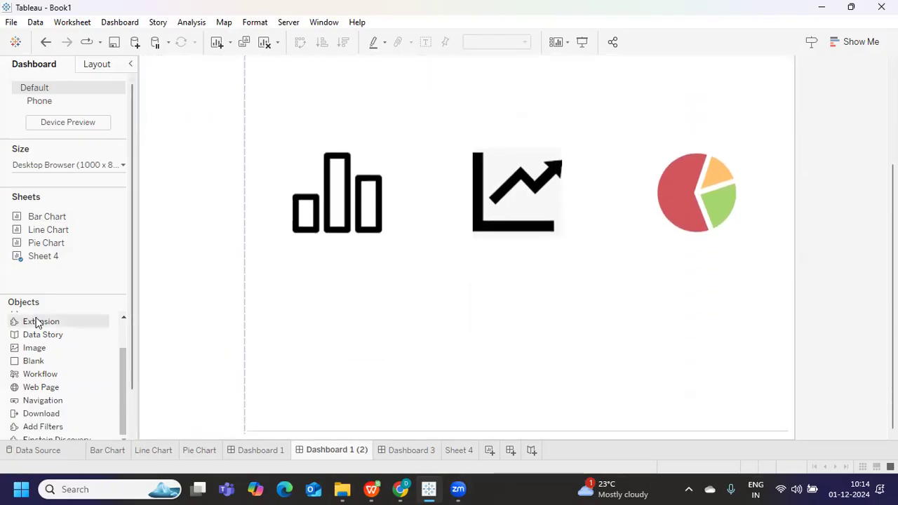
scroll(40, 363, up, 1)
drag(48, 325, 428, 423)
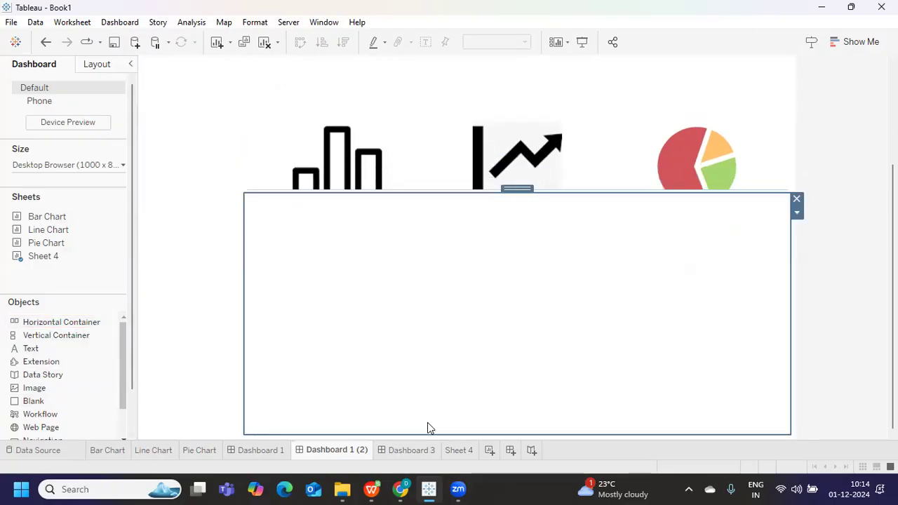
scroll(430, 428, up, 1)
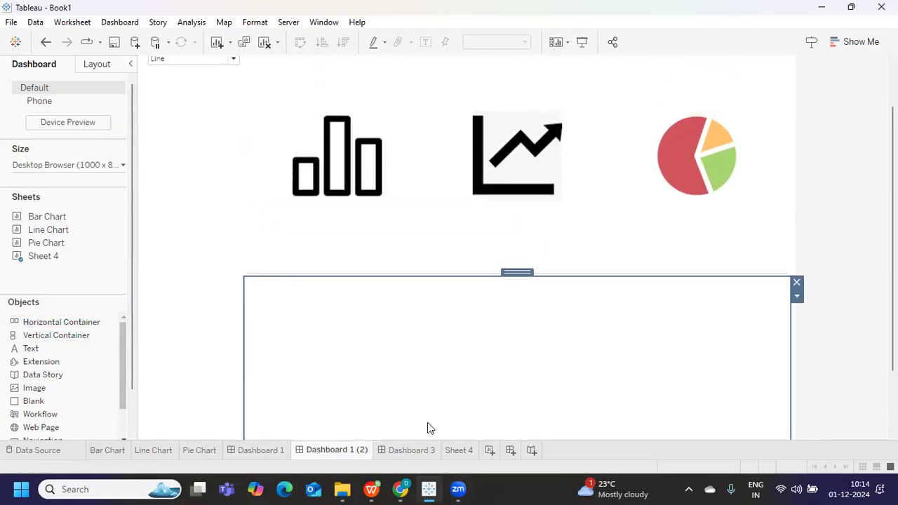
click(797, 281)
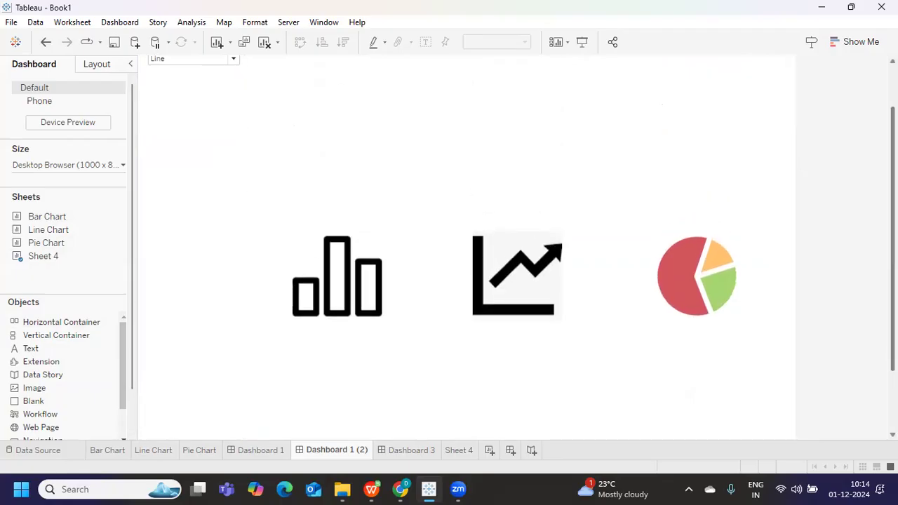
Add a full-width horizontal container along the dashboard's bottom and enlarge it upward until the icon row above is thin
scroll(443, 393, down, 2)
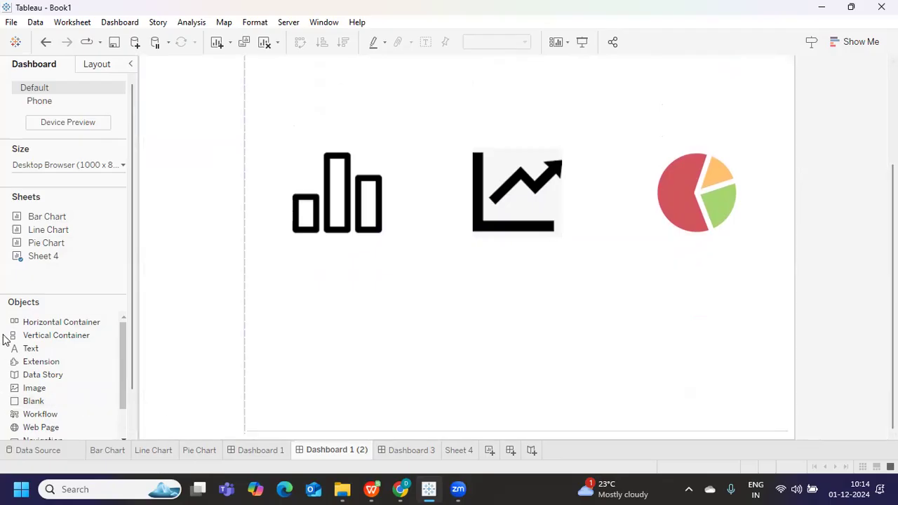
drag(17, 324, 235, 439)
scroll(491, 301, up, 2)
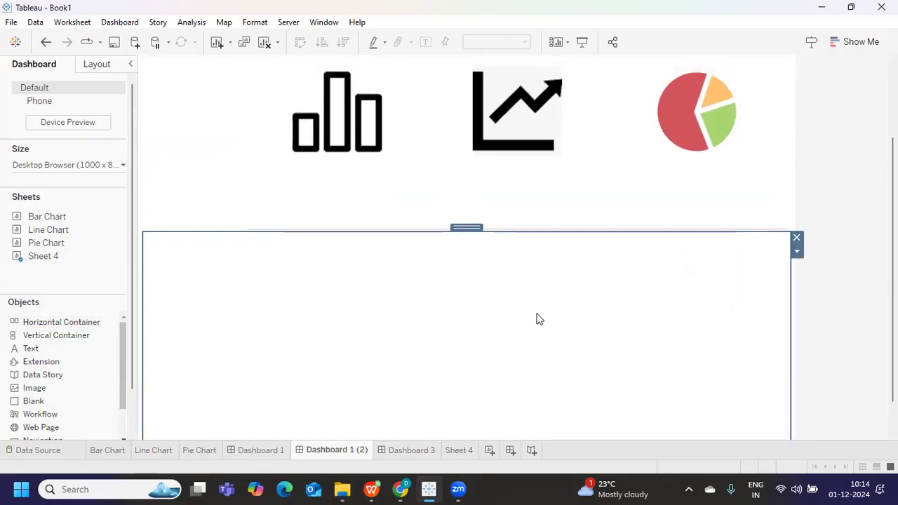
scroll(536, 320, up, 1)
drag(411, 315, 419, 136)
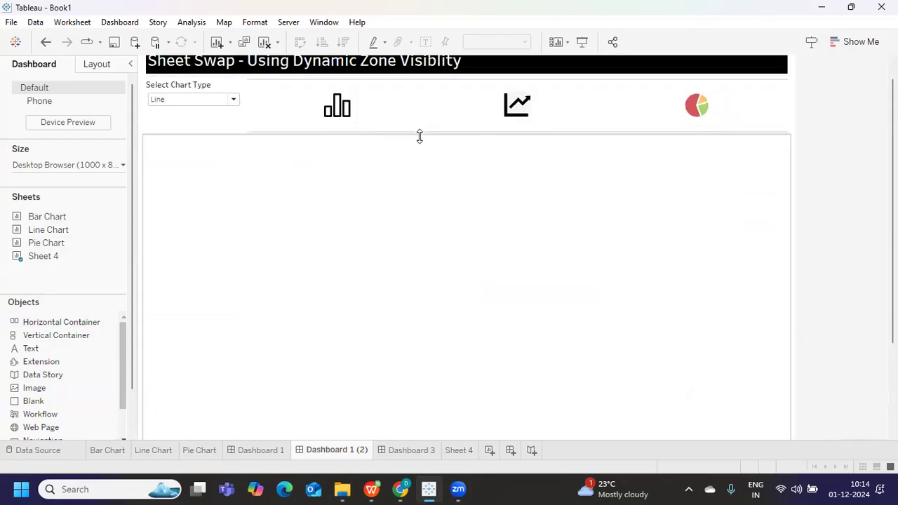
Place the Bar Chart, Line Chart and Pie Chart sheets side by side in the horizontal container below the icon row
mouse_move(46, 223)
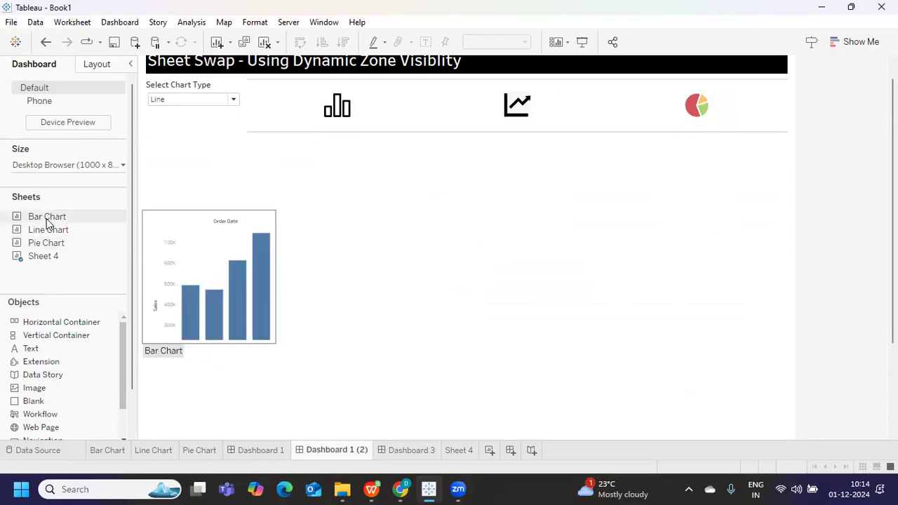
drag(47, 223, 195, 221)
mouse_move(26, 233)
drag(31, 234, 567, 317)
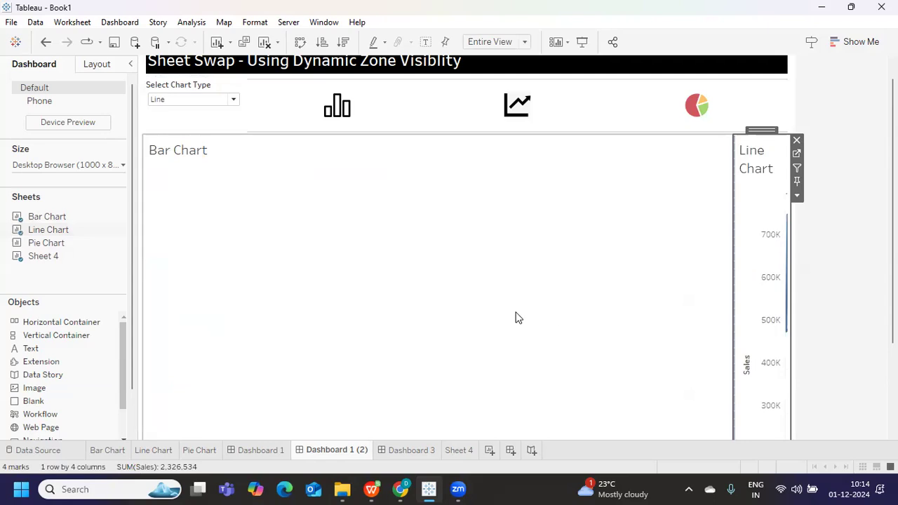
drag(32, 243, 552, 331)
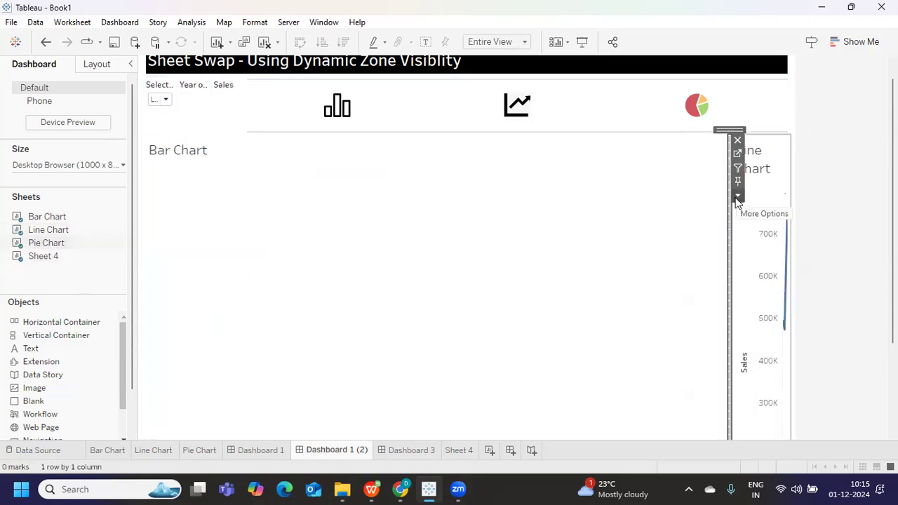
Hide the titles of the Bar, Pie and Line charts, and widen the Select Chart Type area beside the icons
right_click(167, 153)
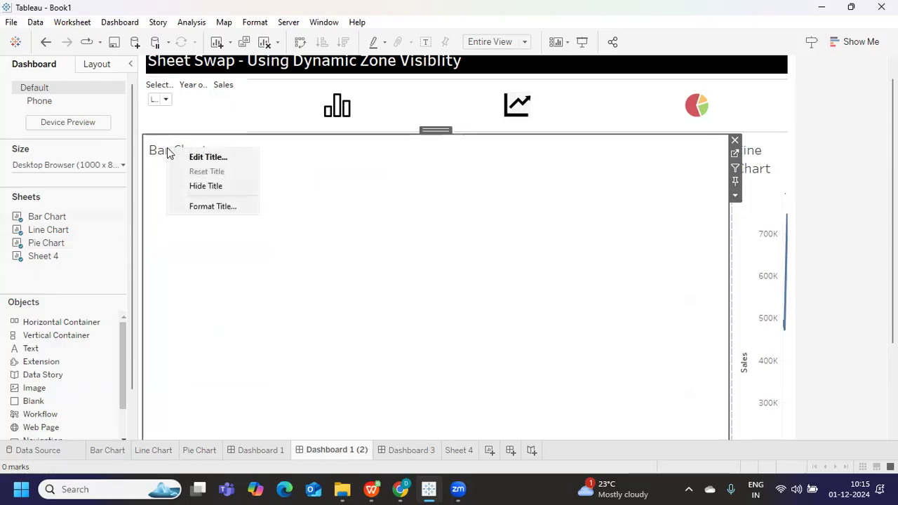
click(194, 184)
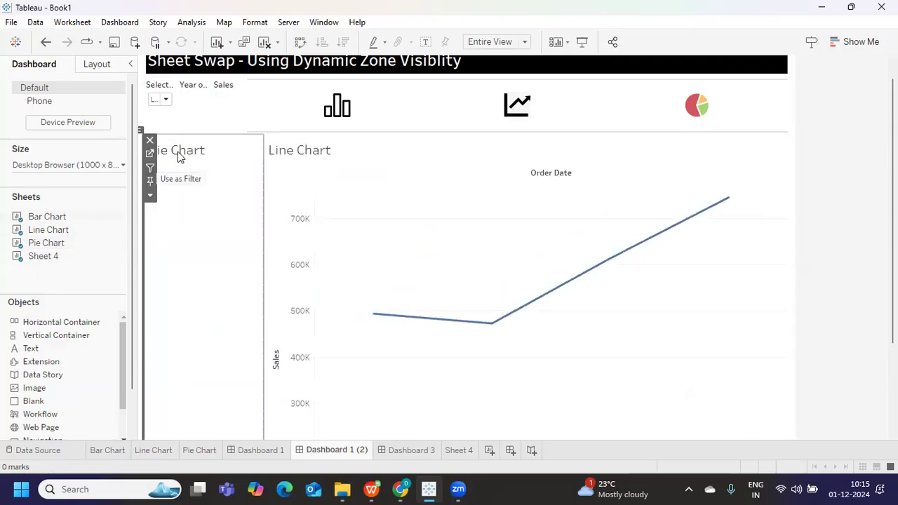
right_click(180, 151)
click(219, 184)
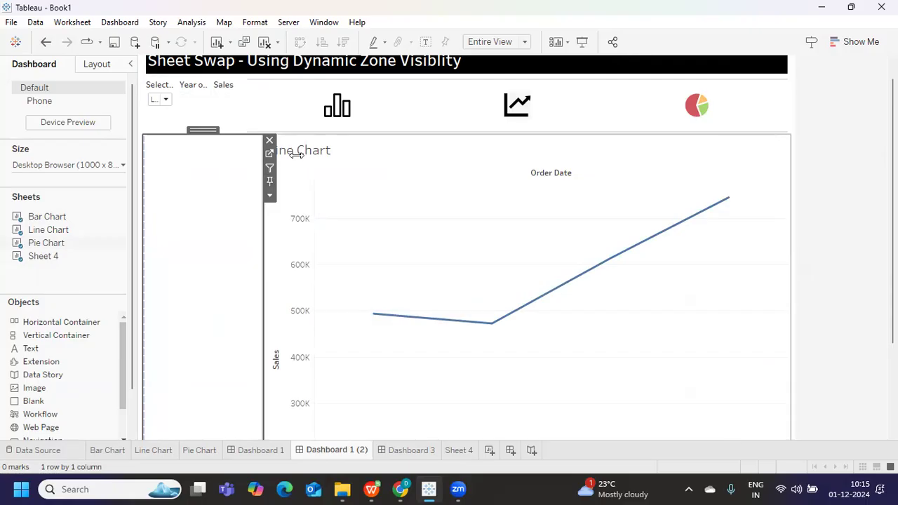
right_click(298, 152)
click(327, 193)
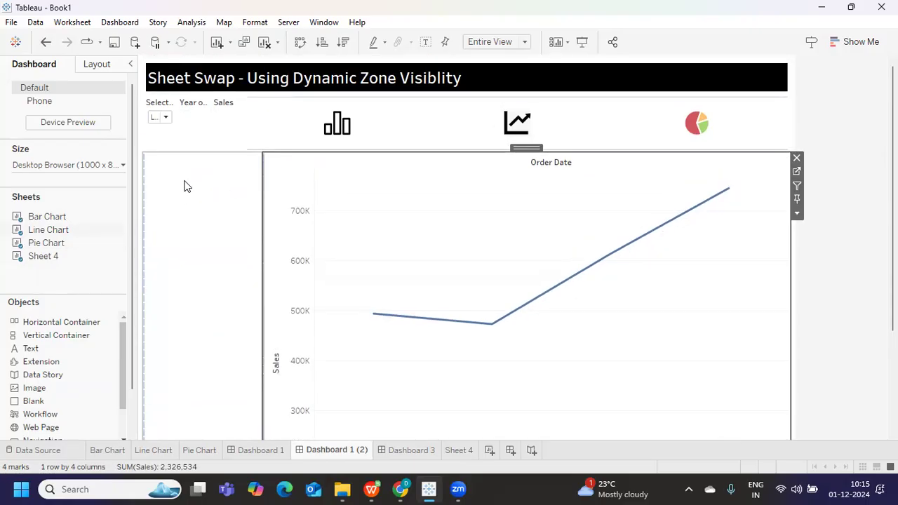
drag(244, 130, 304, 134)
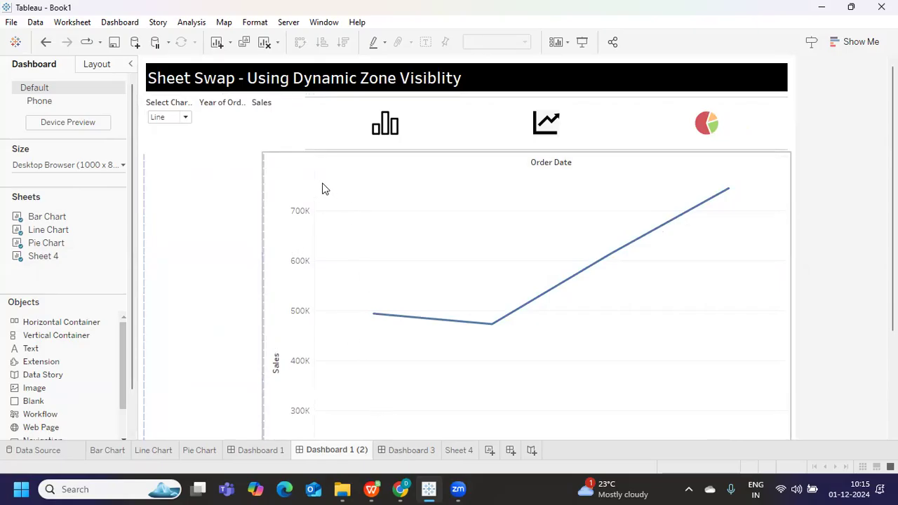
Go to the Line Chart worksheet from the dashboard and remove its PSelect Chart Type filter
click(276, 171)
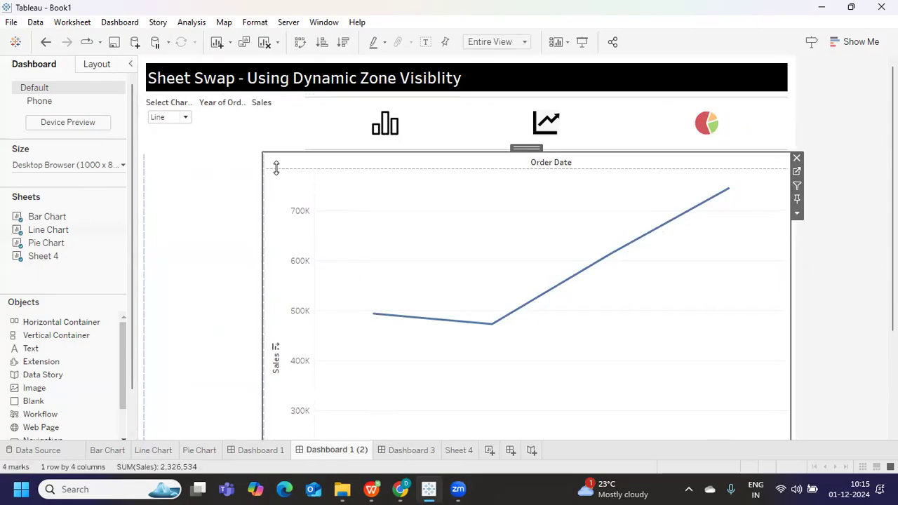
click(797, 171)
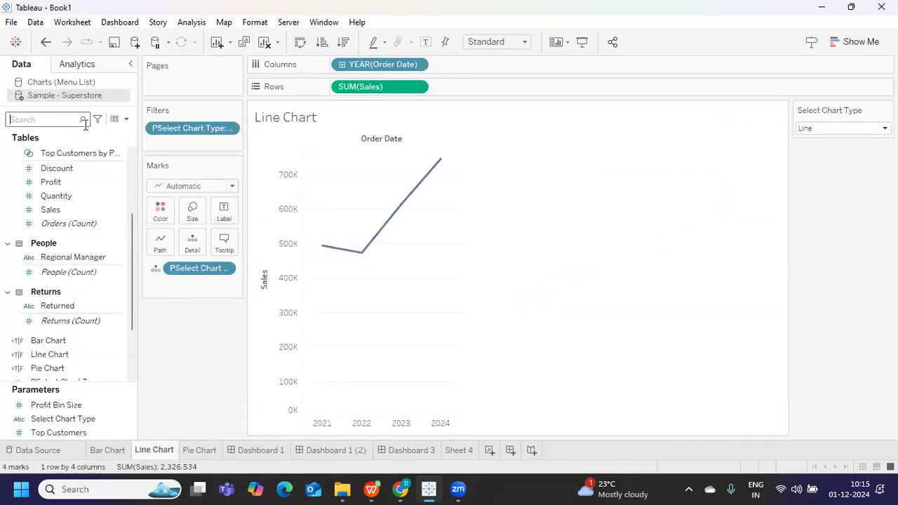
drag(172, 128, 127, 442)
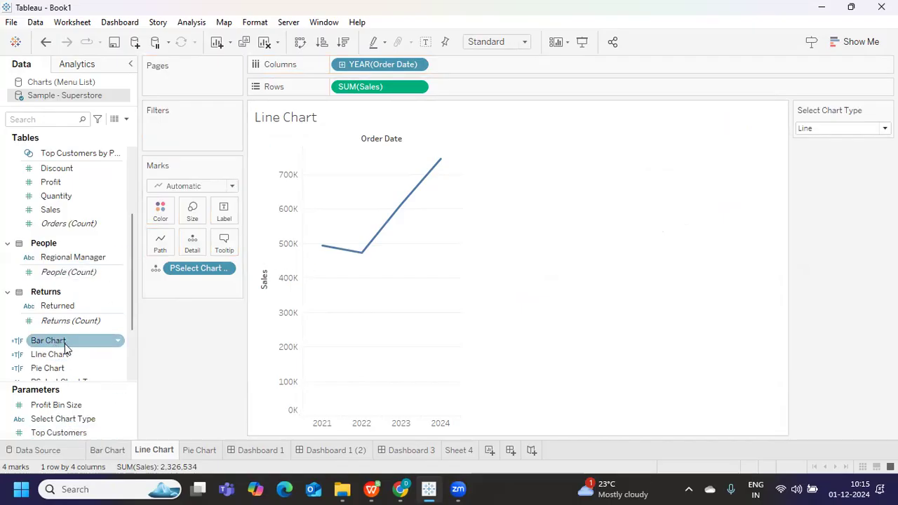
Change the Bar Chart calculated field to [Select Chart Type] in ("Bar","All") and save it, ending on Dashboard 1 (2)
click(119, 341)
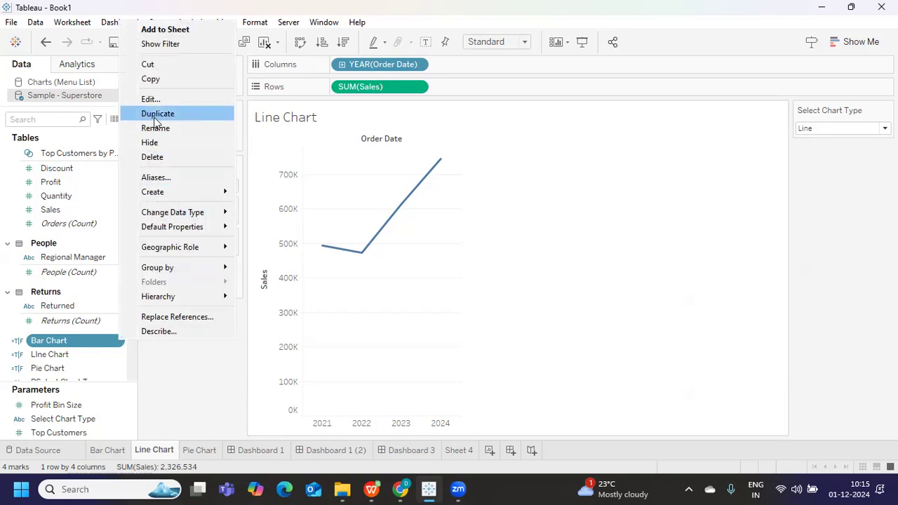
click(149, 96)
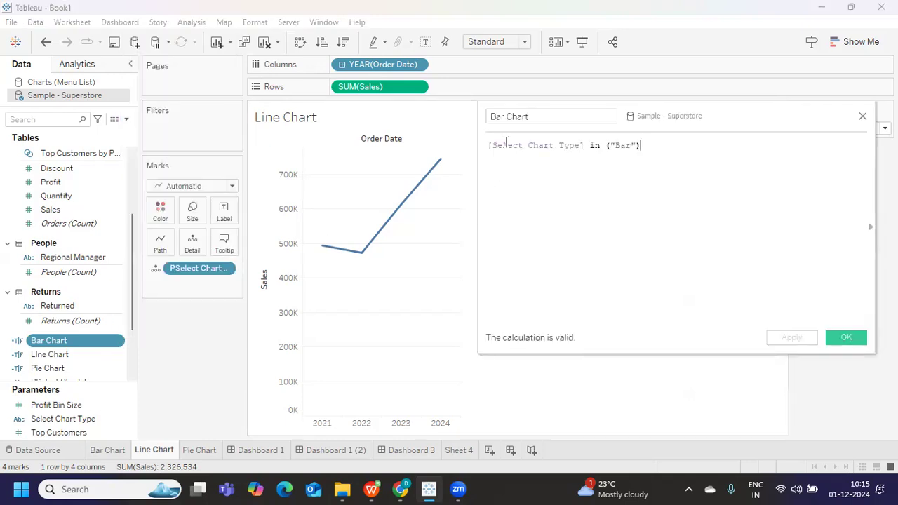
drag(493, 146, 632, 145)
click(621, 182)
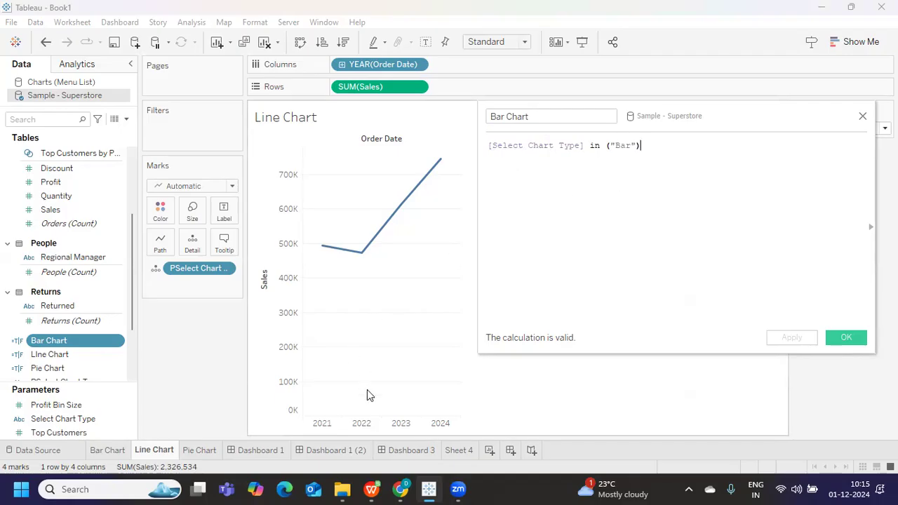
click(405, 450)
click(354, 450)
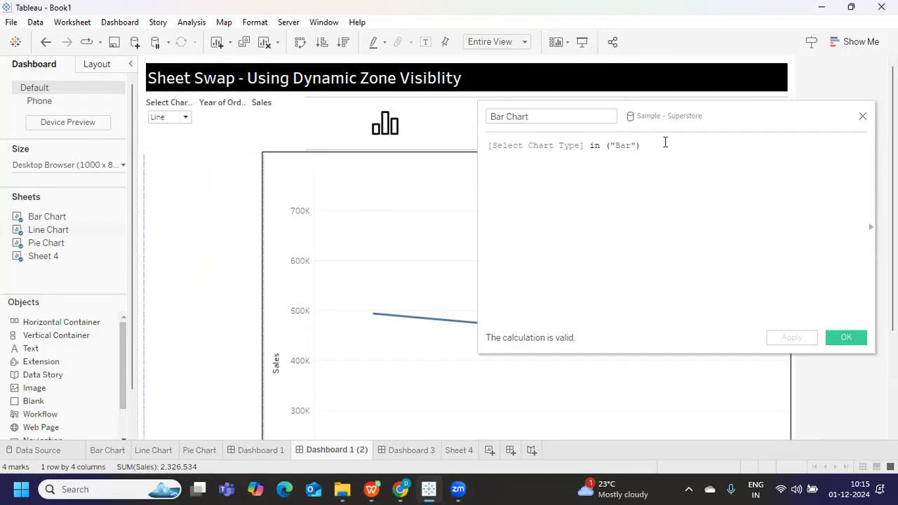
drag(644, 146, 474, 143)
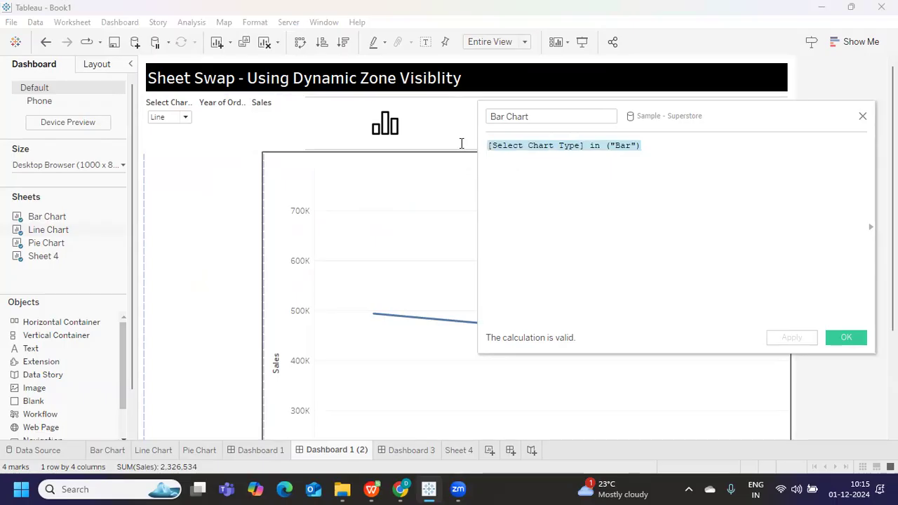
click(635, 147)
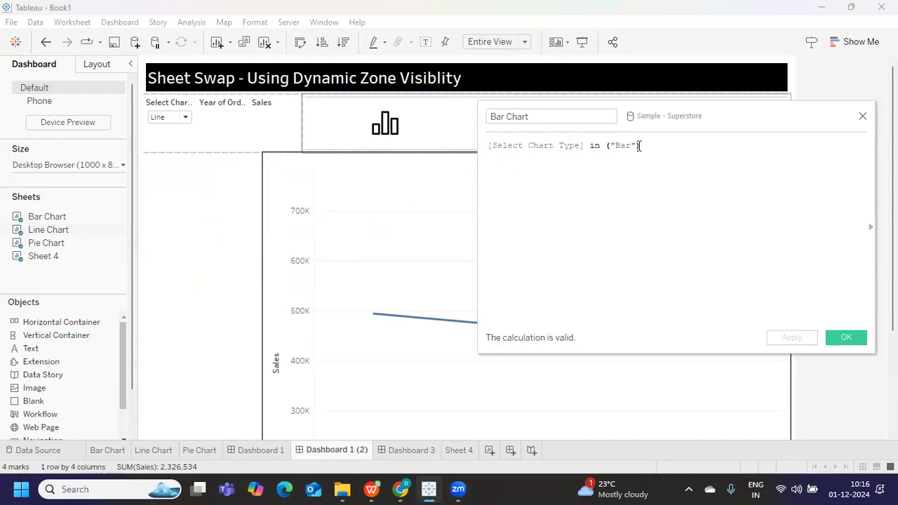
text())
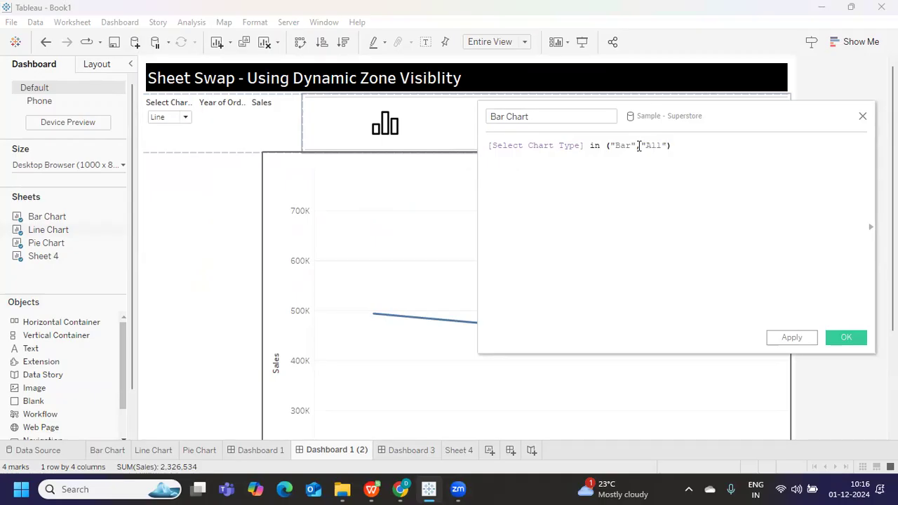
click(788, 337)
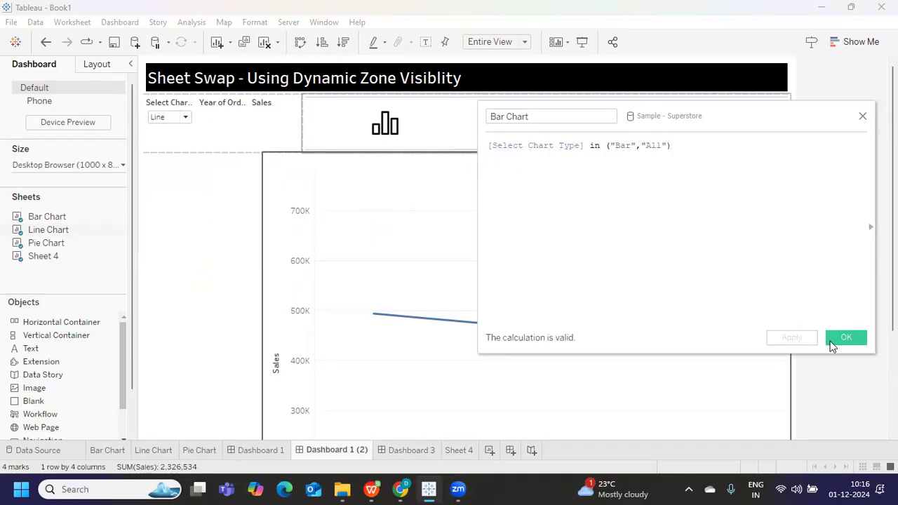
click(844, 340)
Check the Select Chart Type options and review the formulas of the Line Chart and Pie Chart calculated fields
click(186, 117)
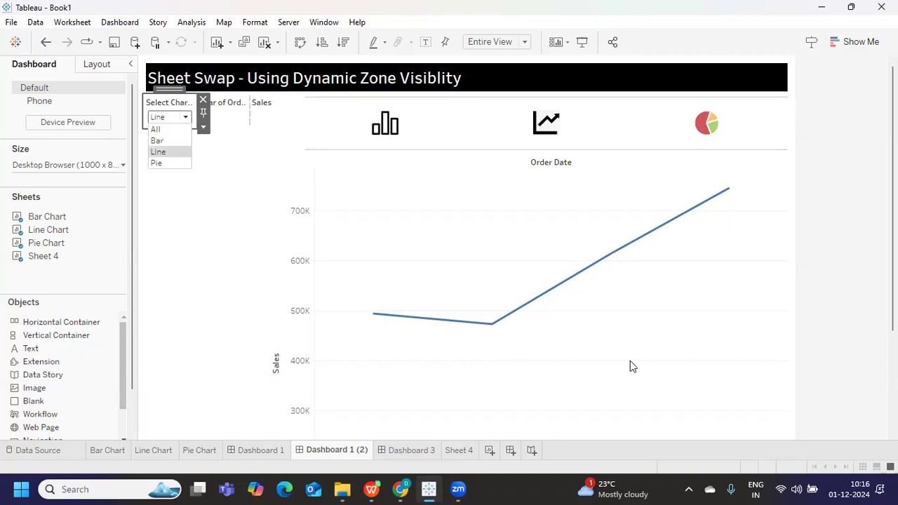
click(145, 451)
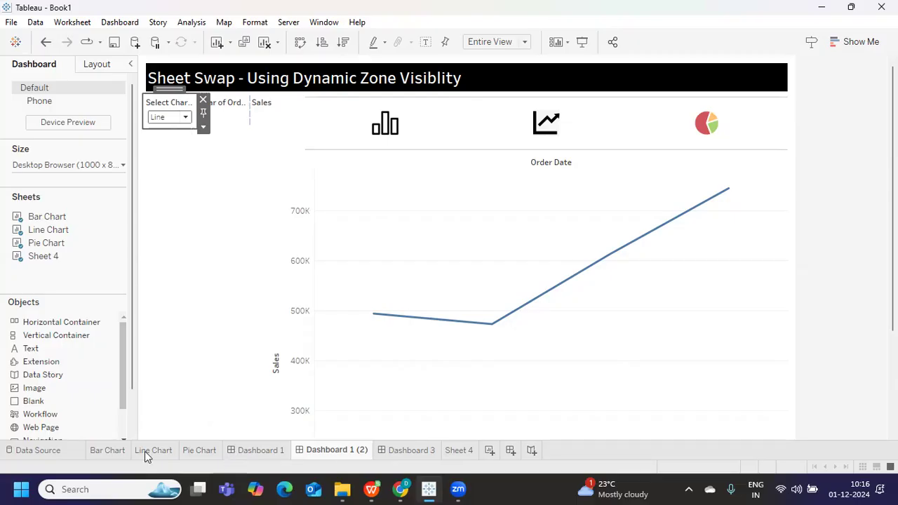
click(84, 358)
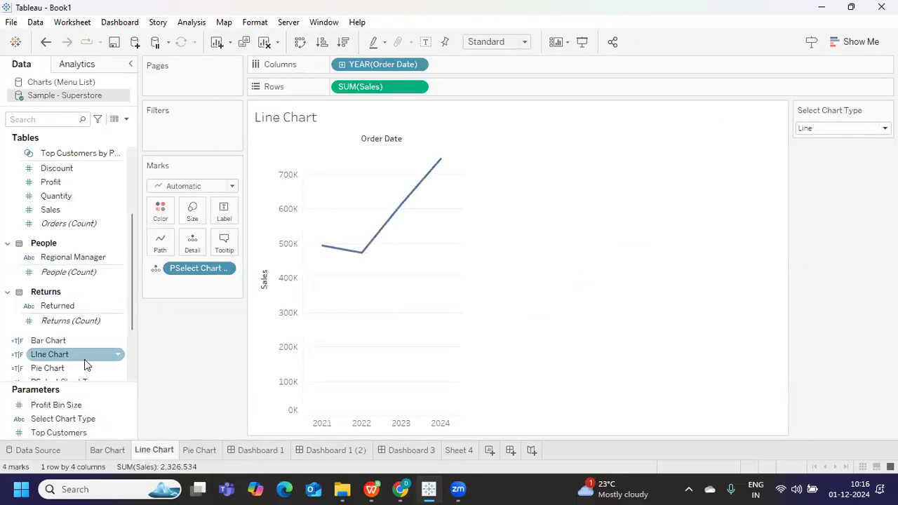
click(117, 356)
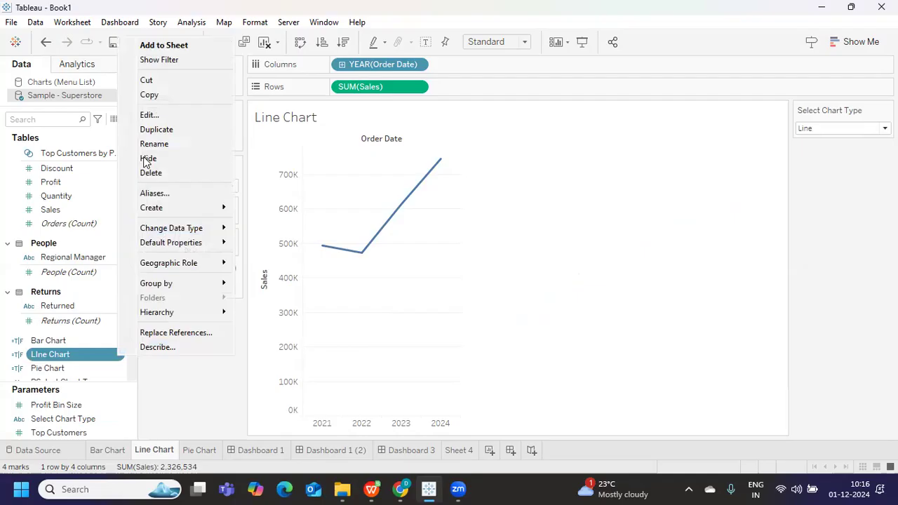
click(156, 116)
drag(619, 146, 650, 147)
click(846, 337)
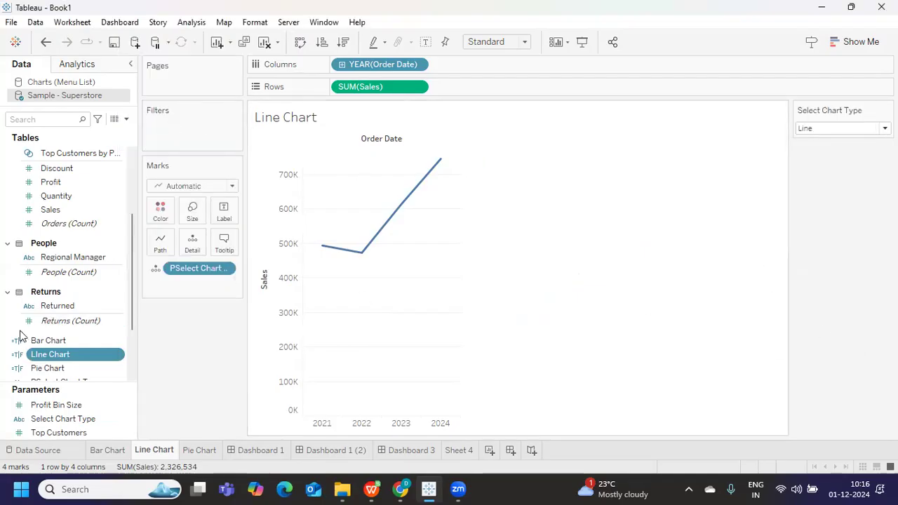
click(117, 368)
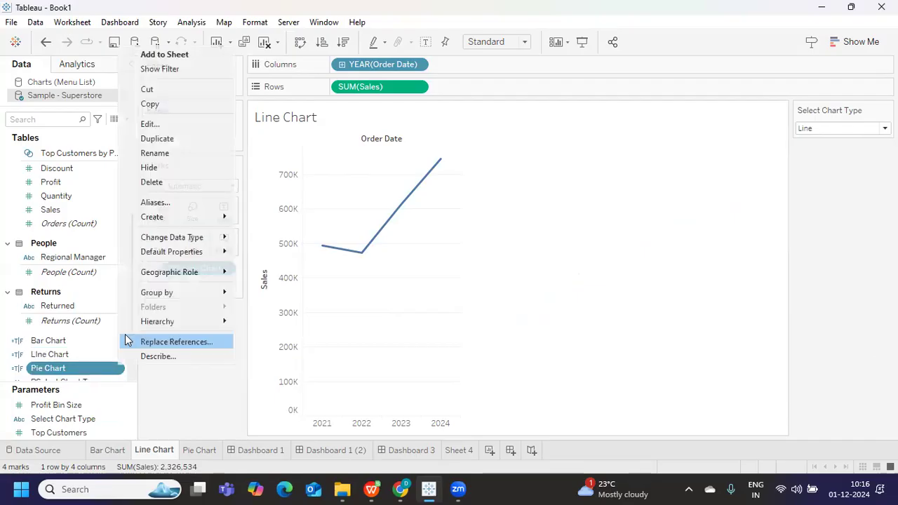
click(153, 125)
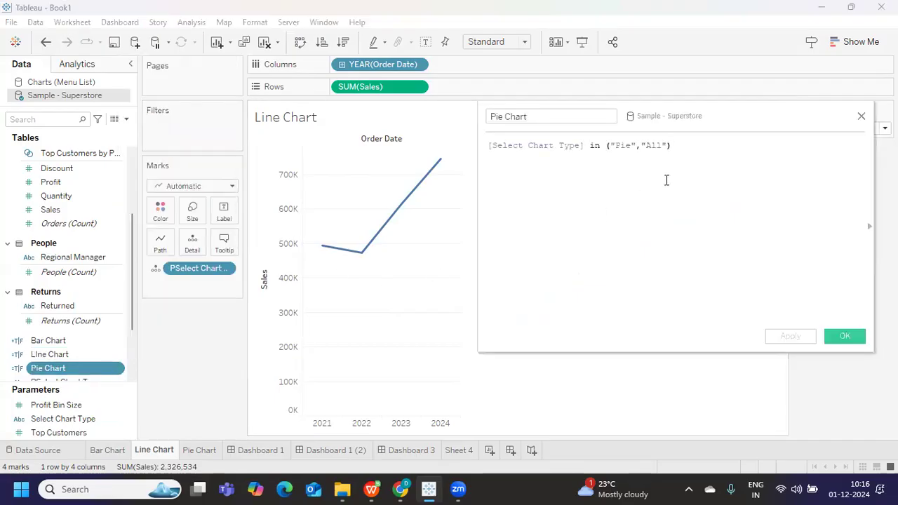
drag(695, 146, 479, 146)
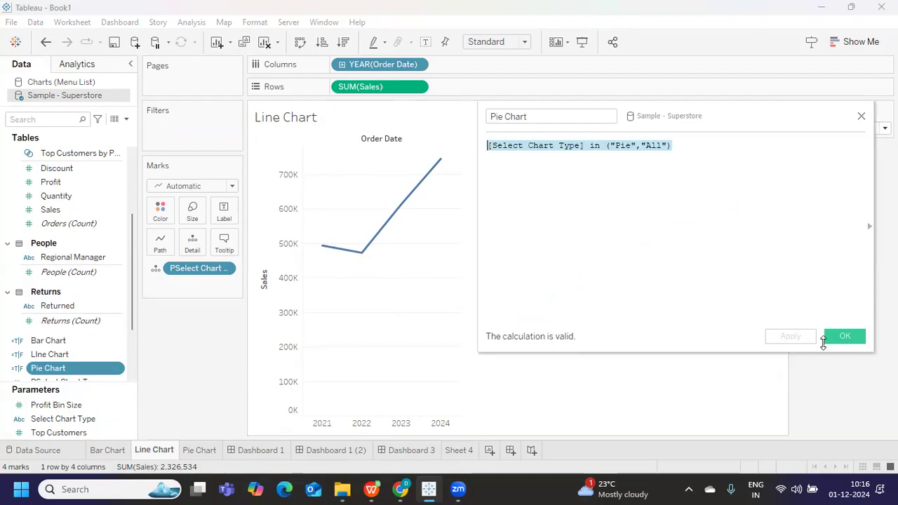
click(835, 337)
On Dashboard 1 (2), control the pie chart's visibility with the Pie Chart calculated field
click(353, 452)
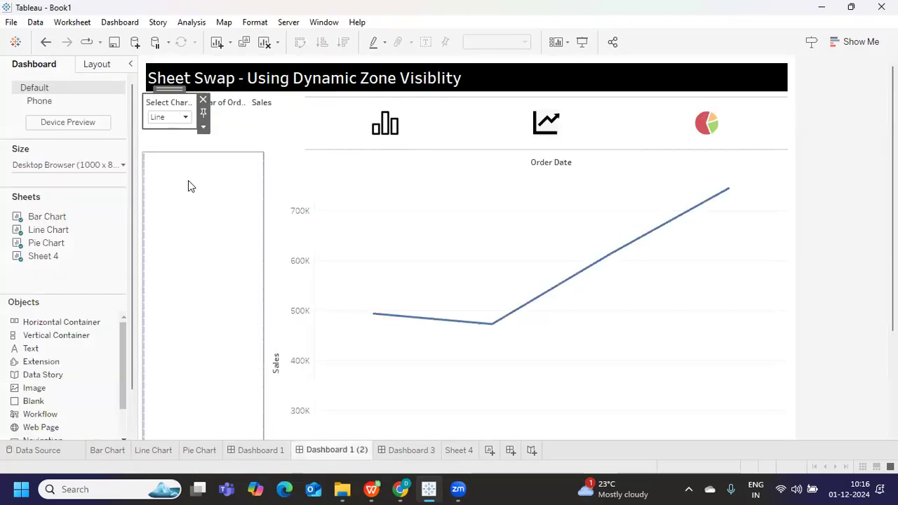
click(190, 176)
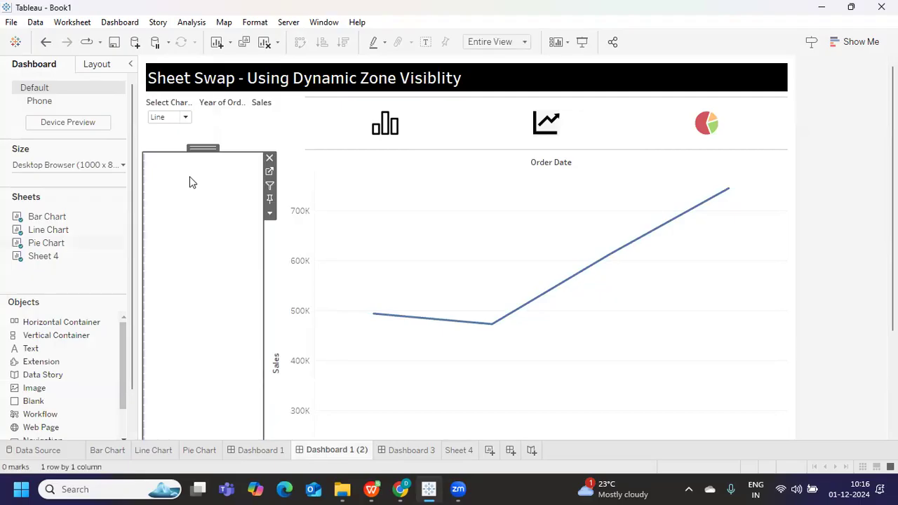
click(94, 67)
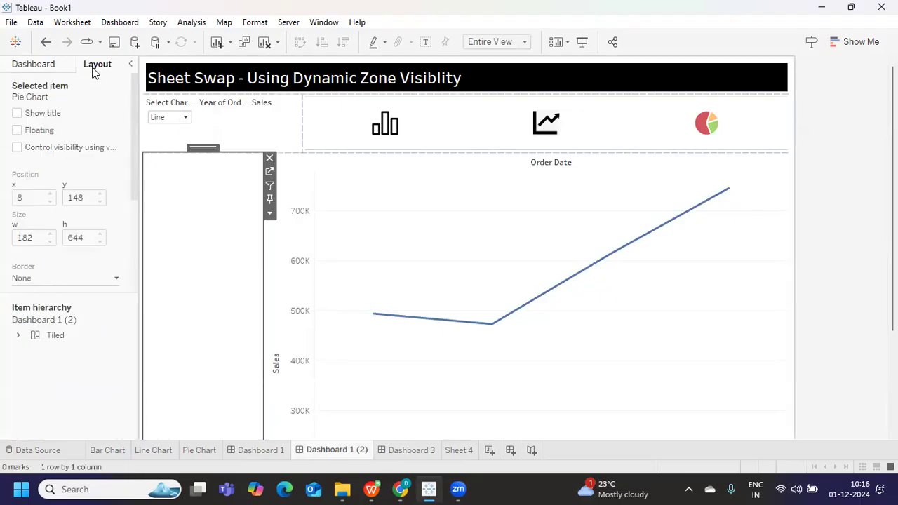
click(16, 148)
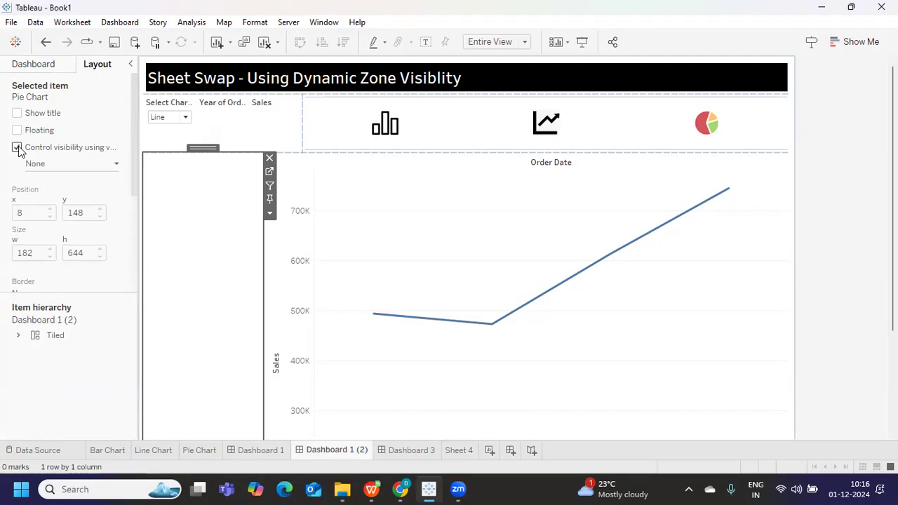
click(50, 165)
click(56, 229)
Control the line chart's visibility on the dashboard with the LIne Chart calculated field
click(314, 191)
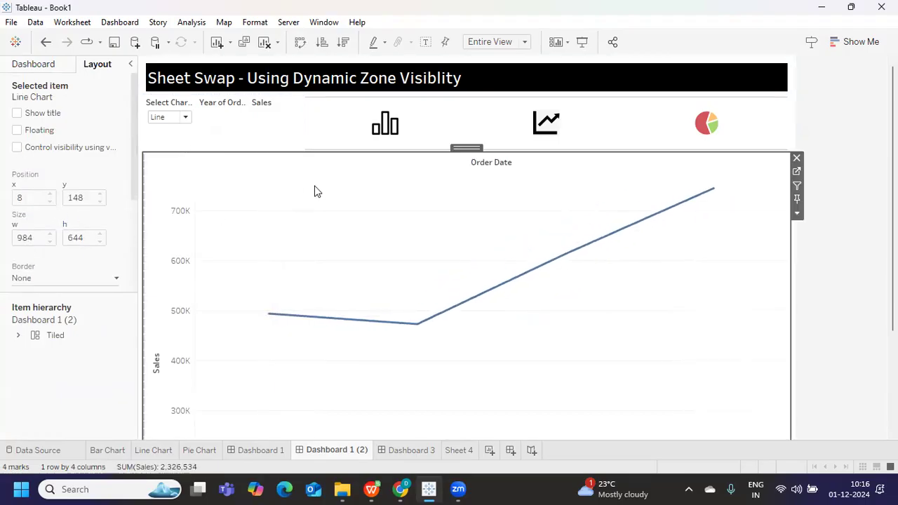
click(28, 67)
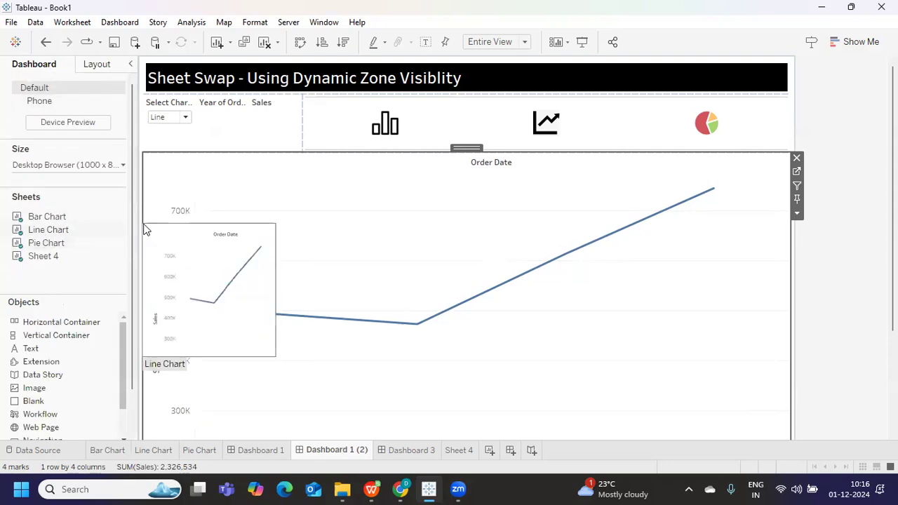
click(102, 65)
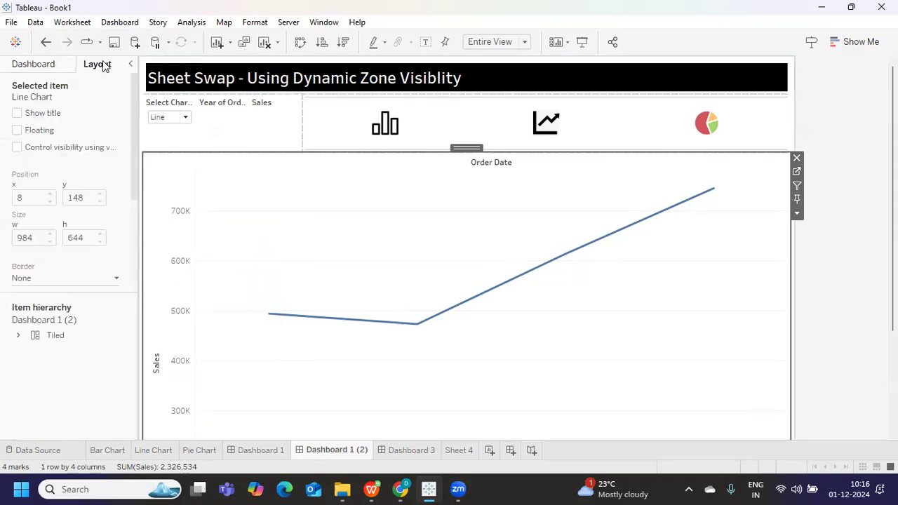
click(16, 147)
click(41, 165)
click(42, 220)
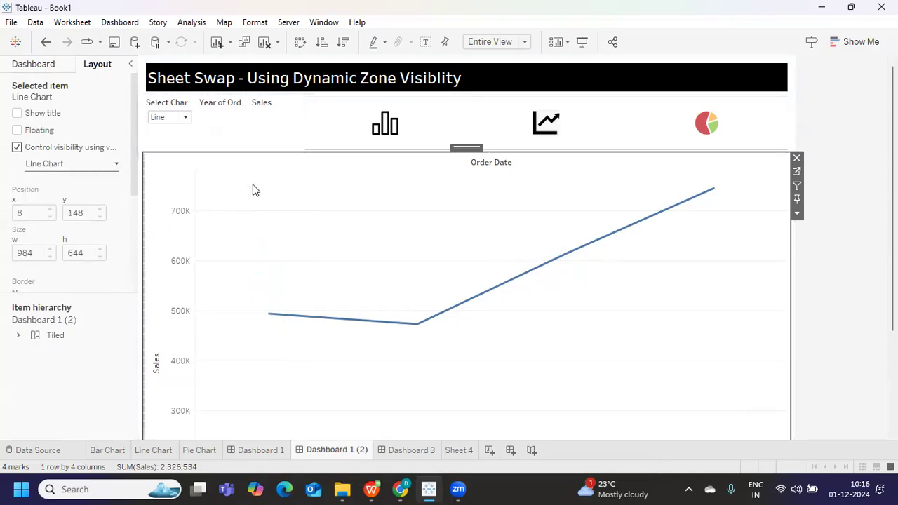
Show the bar chart on Dashboard 1 (2) and control its visibility with the Bar Chart calculated field
click(388, 129)
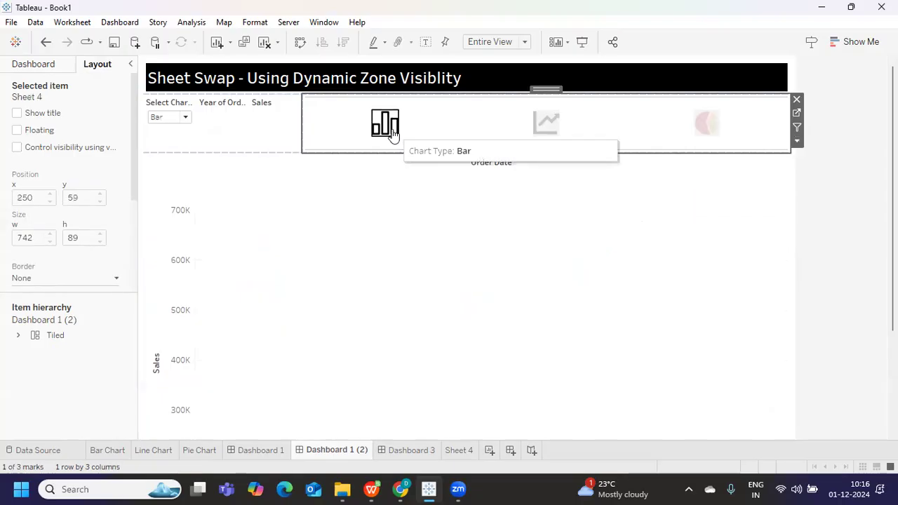
click(272, 185)
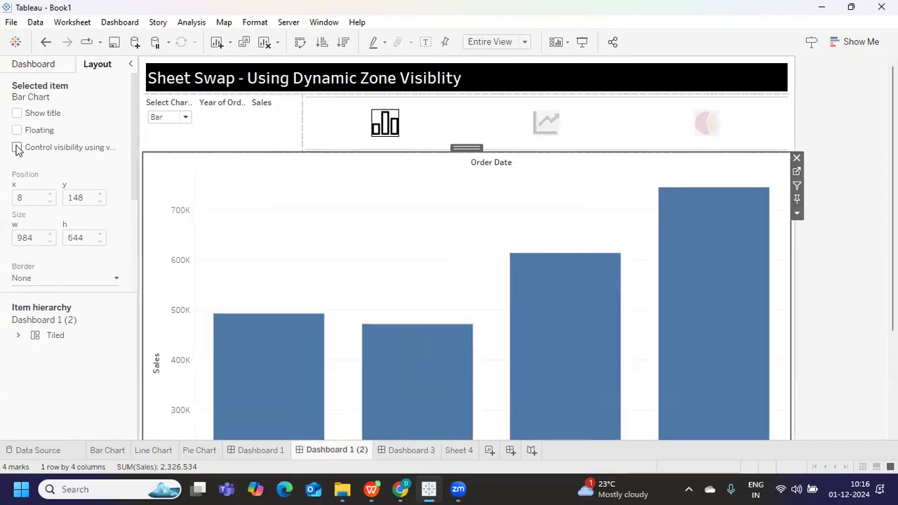
click(16, 148)
click(42, 164)
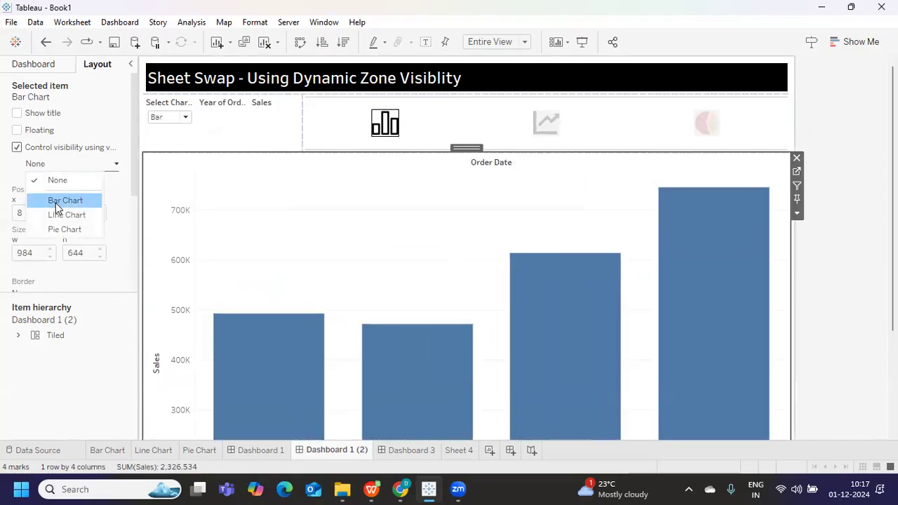
click(65, 200)
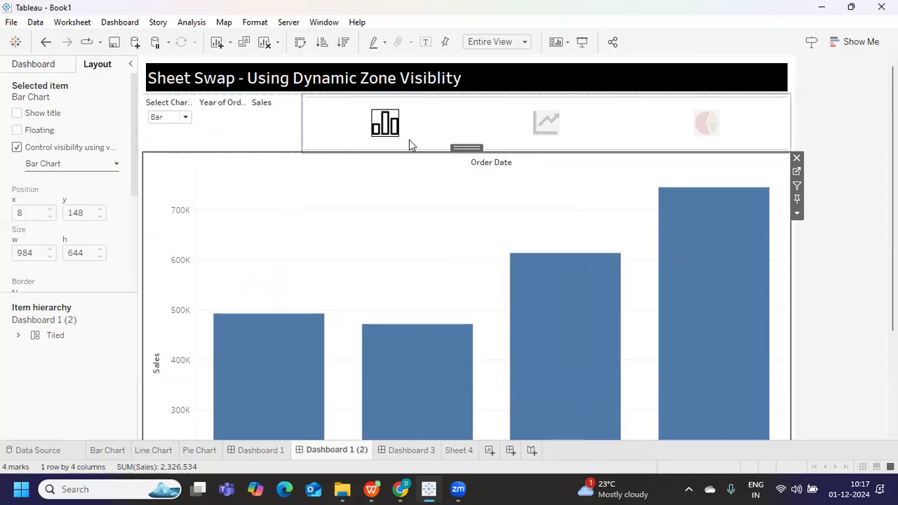
Edit the Parameter1 dashboard action so that clearing the selection sets the Select Chart Type parameter to All
click(120, 22)
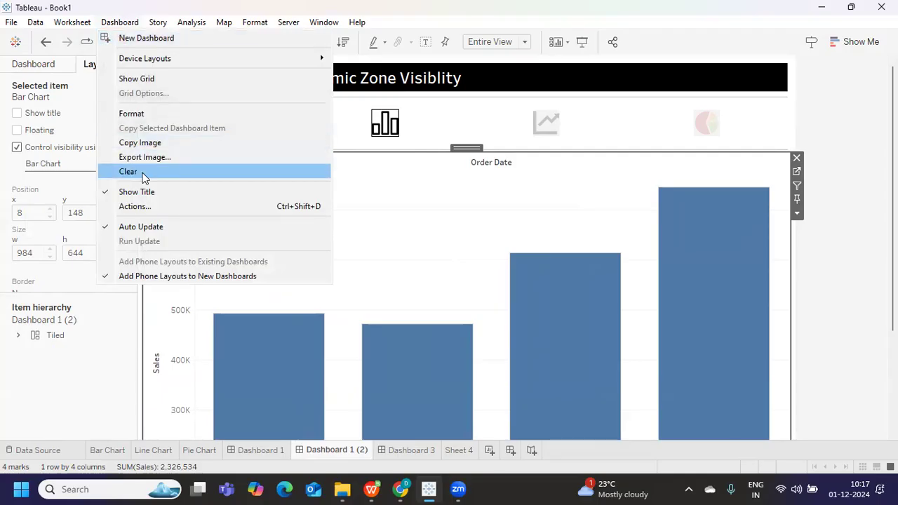
click(145, 208)
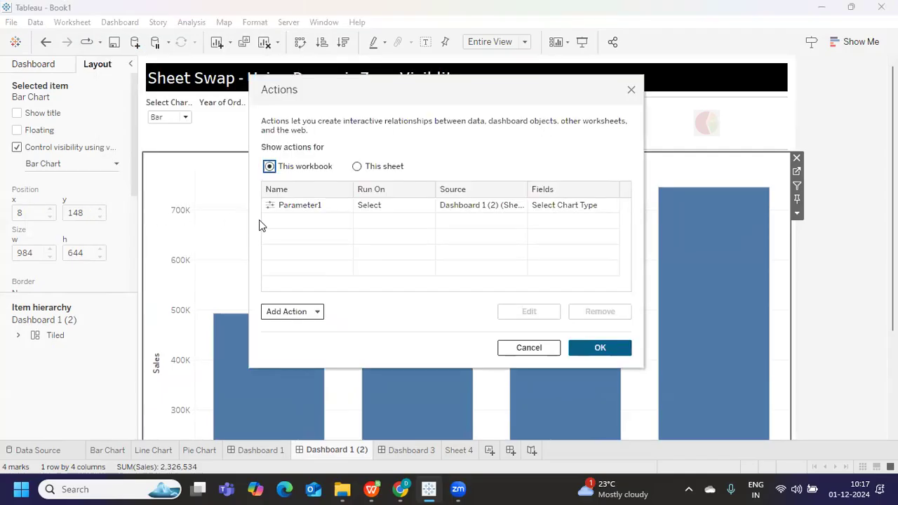
click(309, 207)
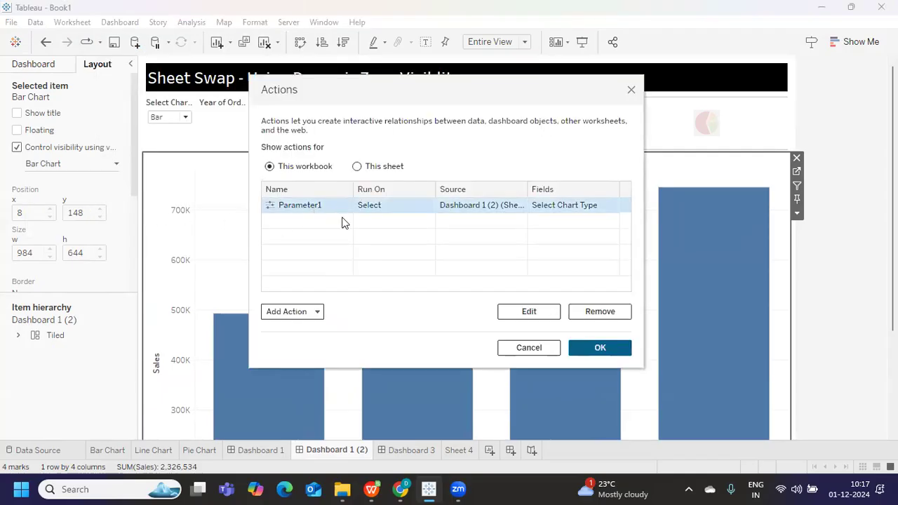
click(507, 315)
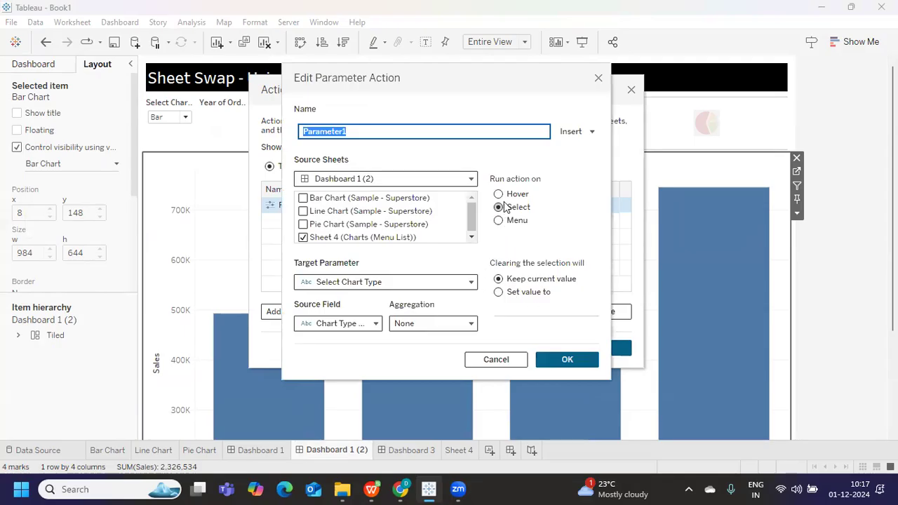
click(499, 293)
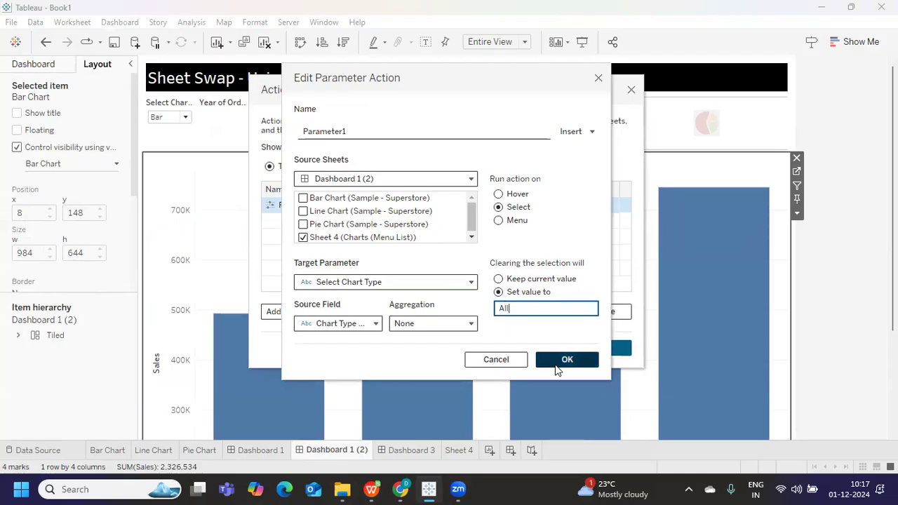
click(562, 367)
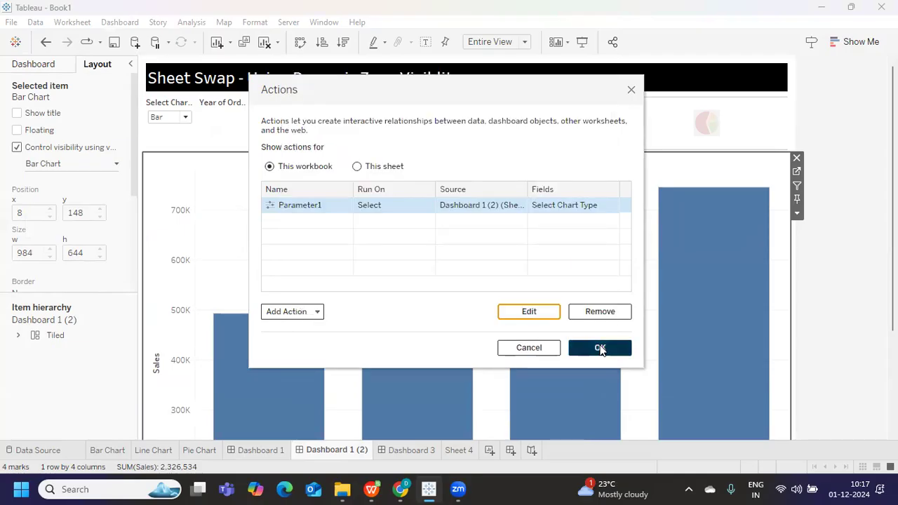
click(600, 348)
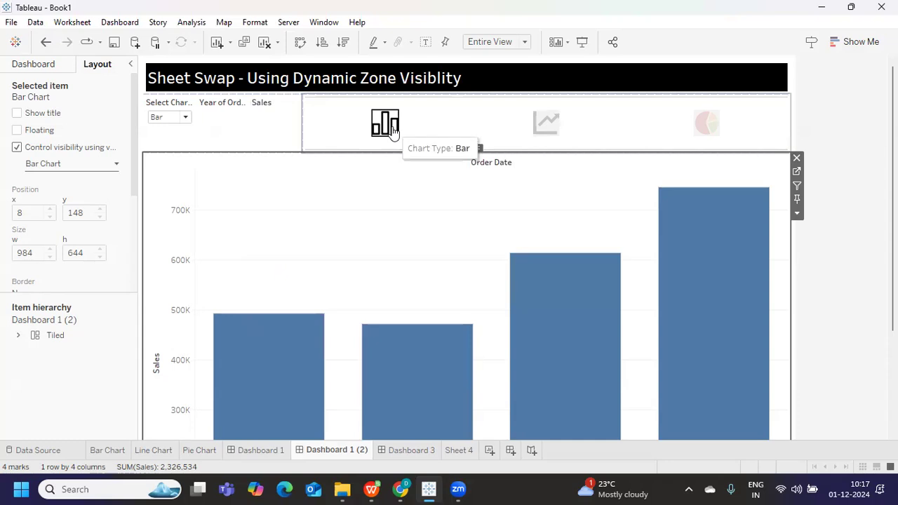
Switch the dashboard through the line chart to the pie chart and remove the Sales and Year of Order Date legends
click(548, 125)
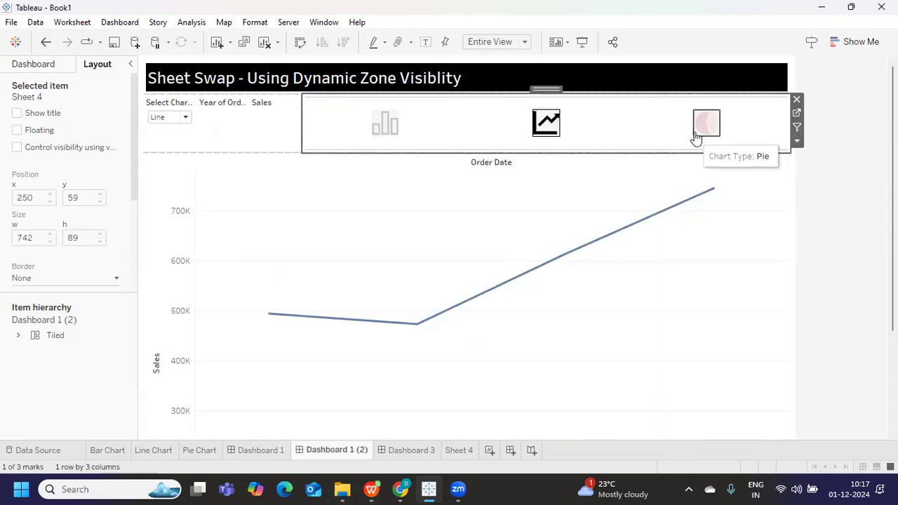
click(699, 131)
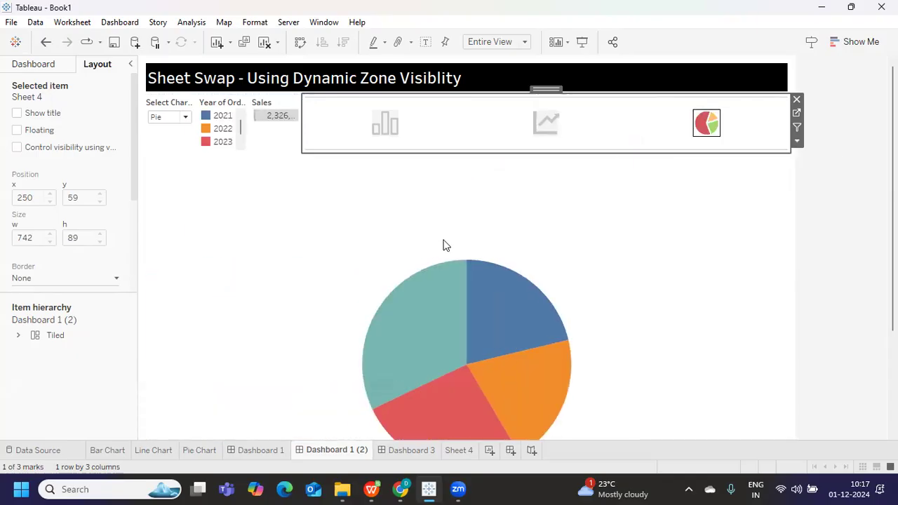
click(263, 137)
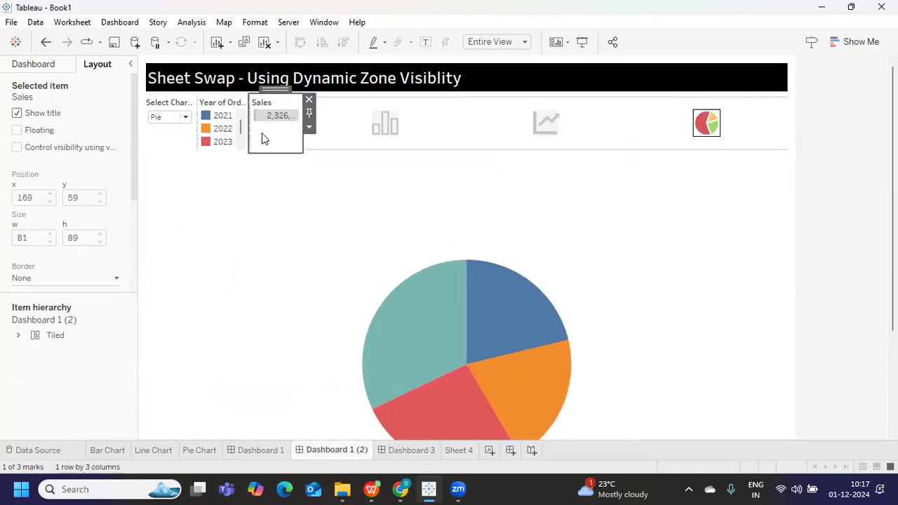
click(308, 99)
click(257, 105)
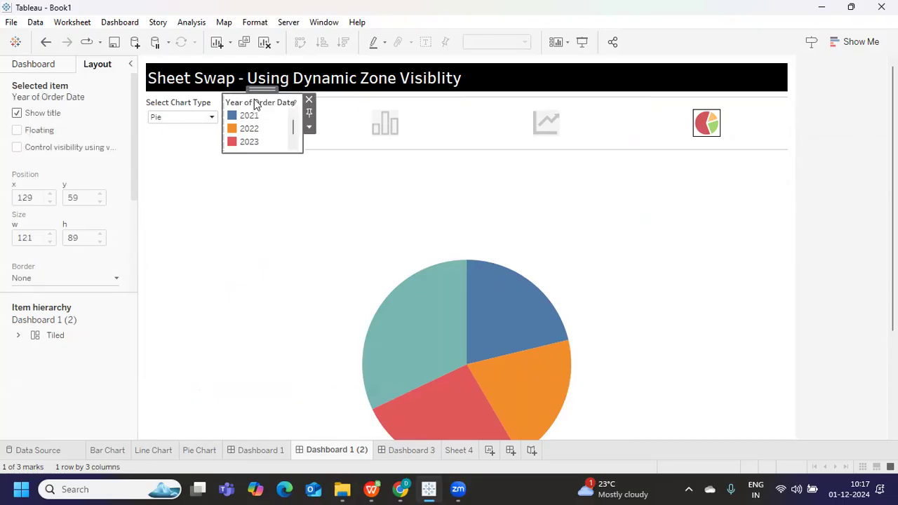
click(309, 102)
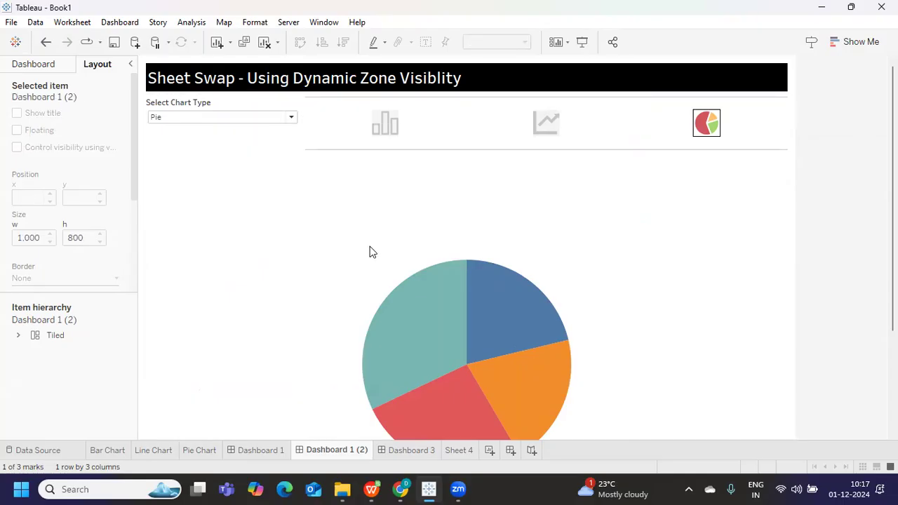
Return the chart type to All and distribute the three charts evenly within their horizontal container
click(337, 263)
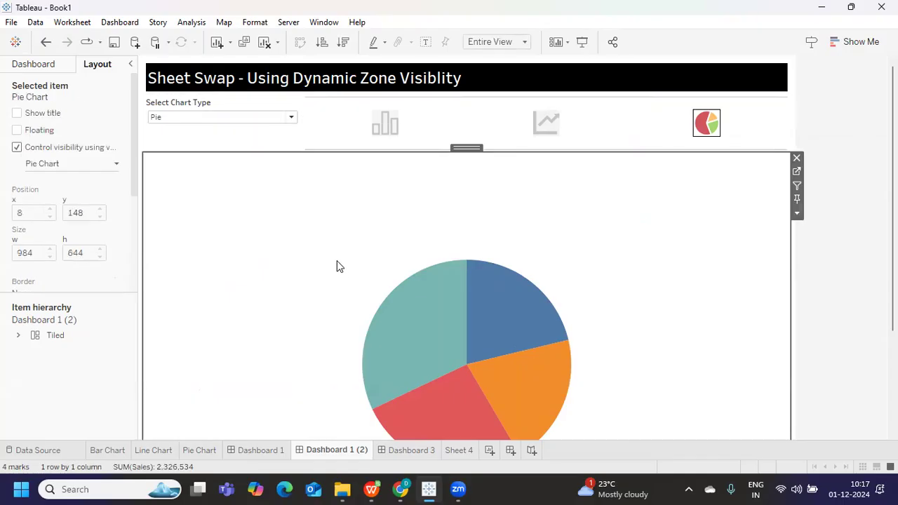
key(ctrl+z)
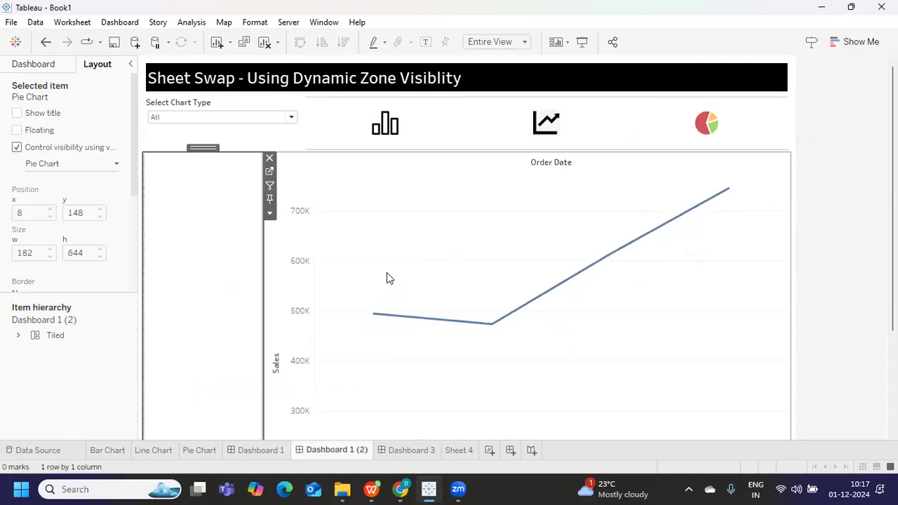
scroll(421, 276, down, 1)
scroll(421, 276, down, 1)
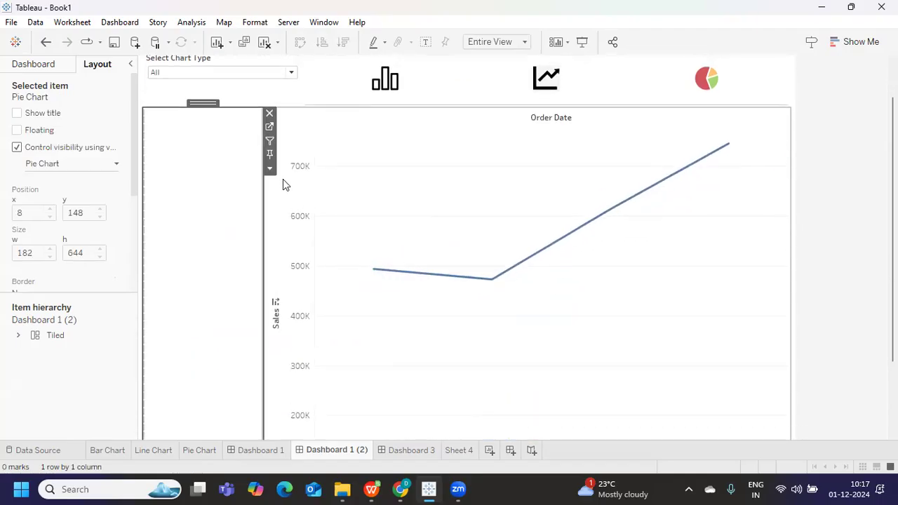
click(271, 169)
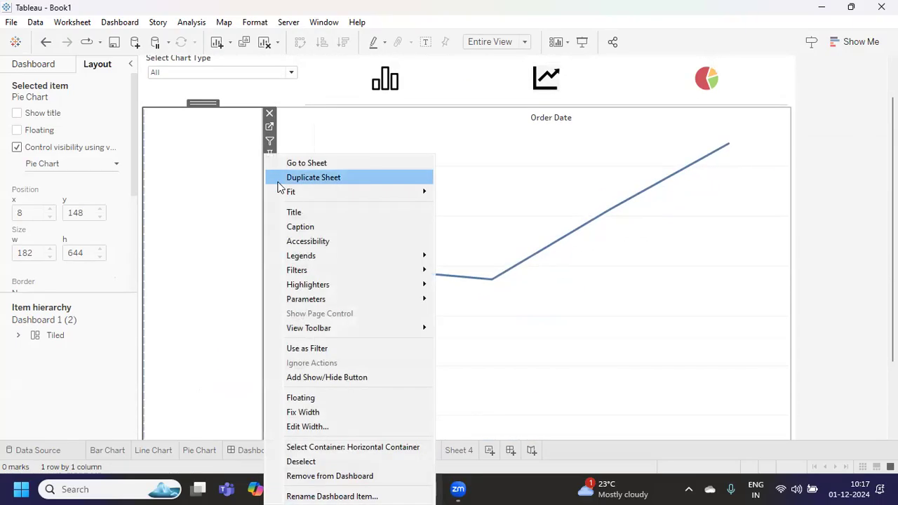
click(373, 447)
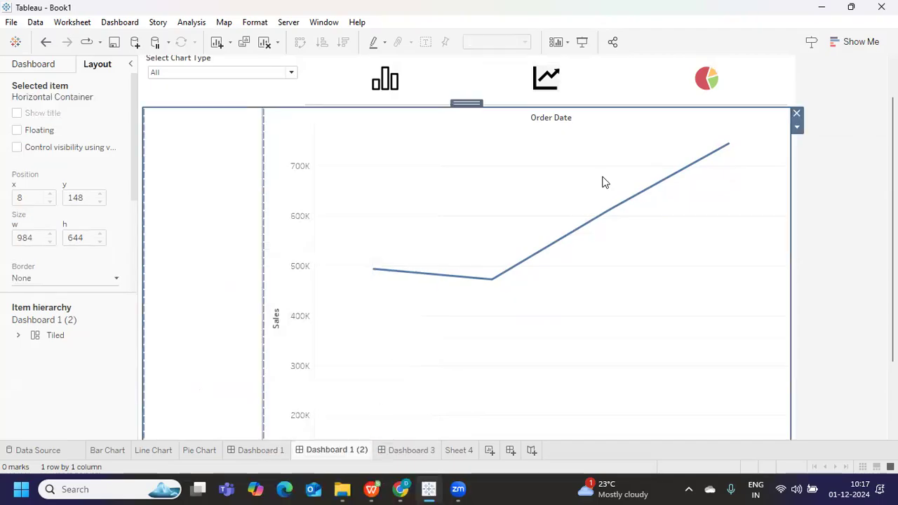
click(797, 131)
click(817, 162)
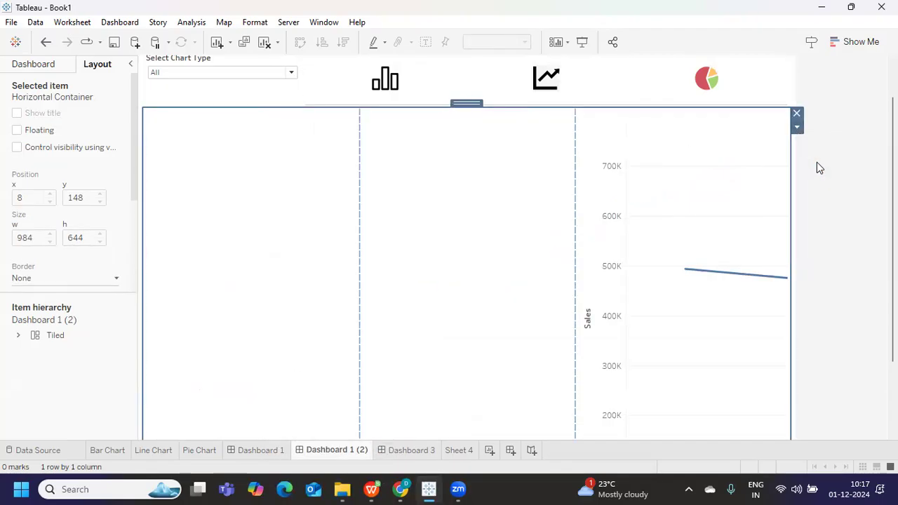
scroll(635, 306, up, 2)
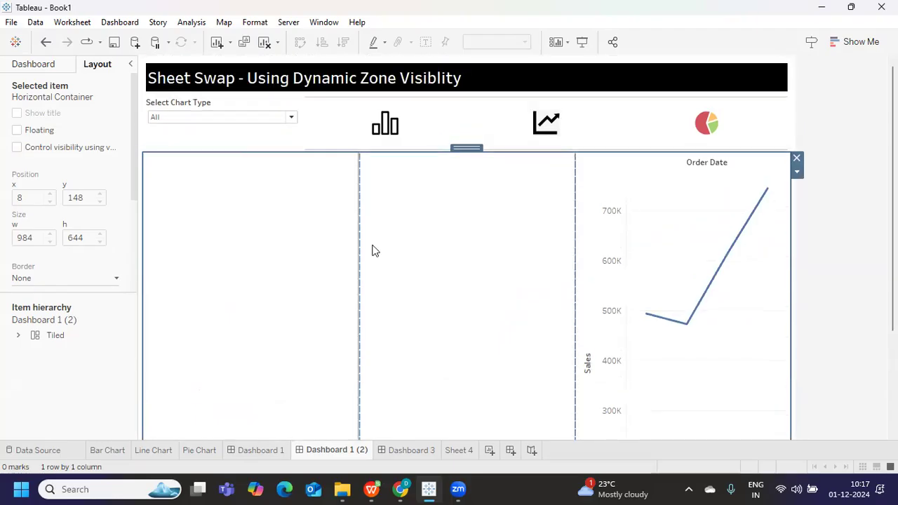
Test the chart swap by choosing the bar, line and pie icons in turn
click(388, 129)
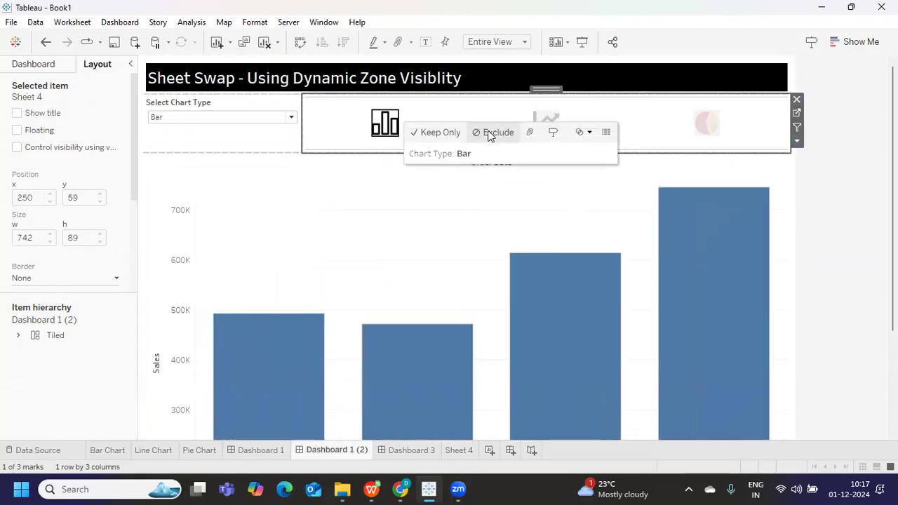
click(546, 123)
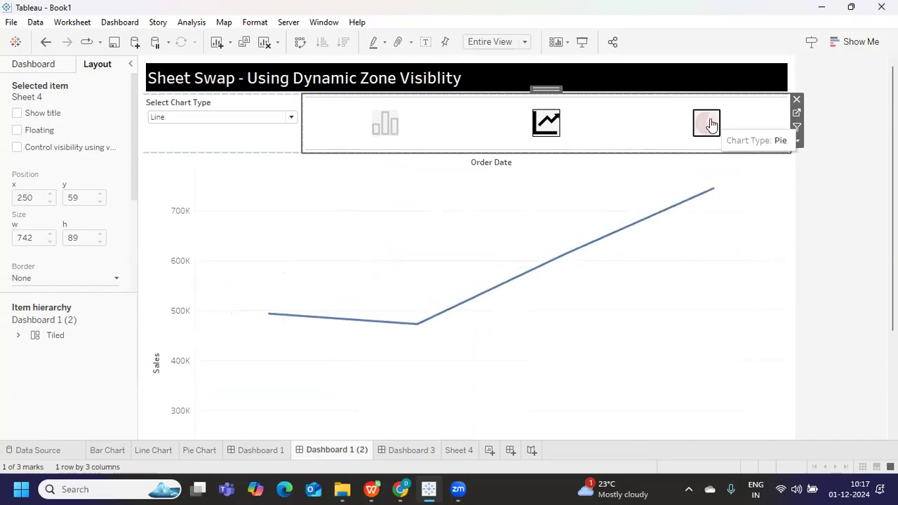
click(707, 123)
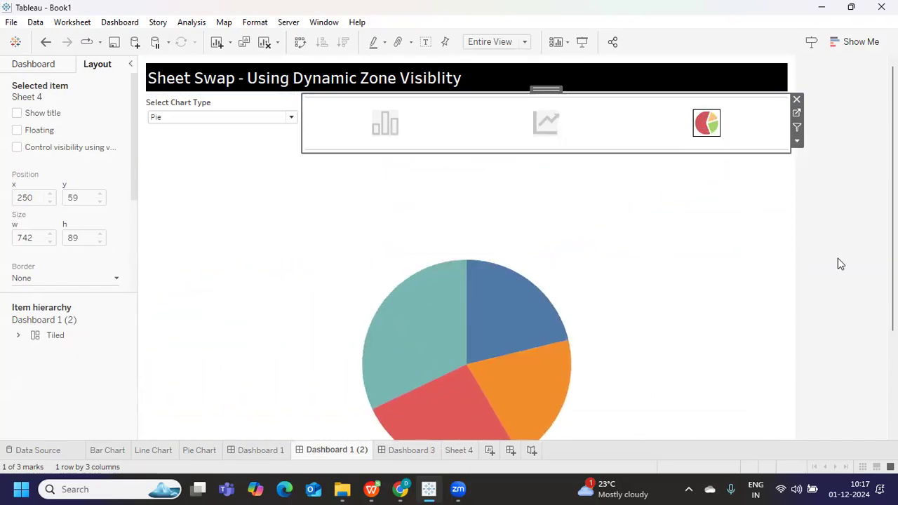